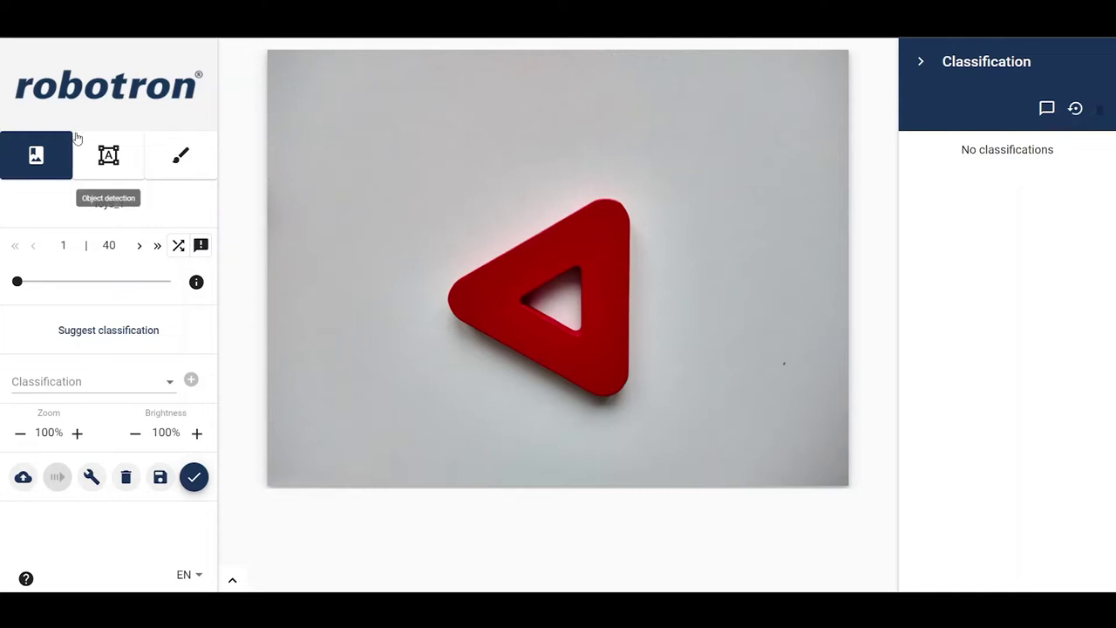
Cycle through object detection and segmentation modes, then return to image classification labelling
left_click(100, 160)
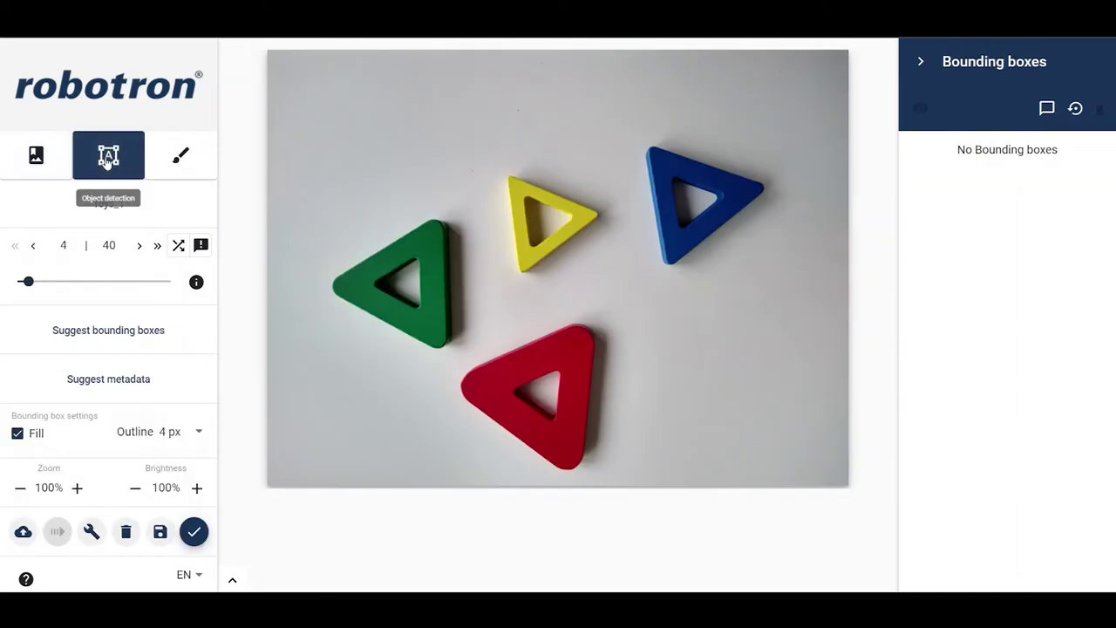
left_click(179, 162)
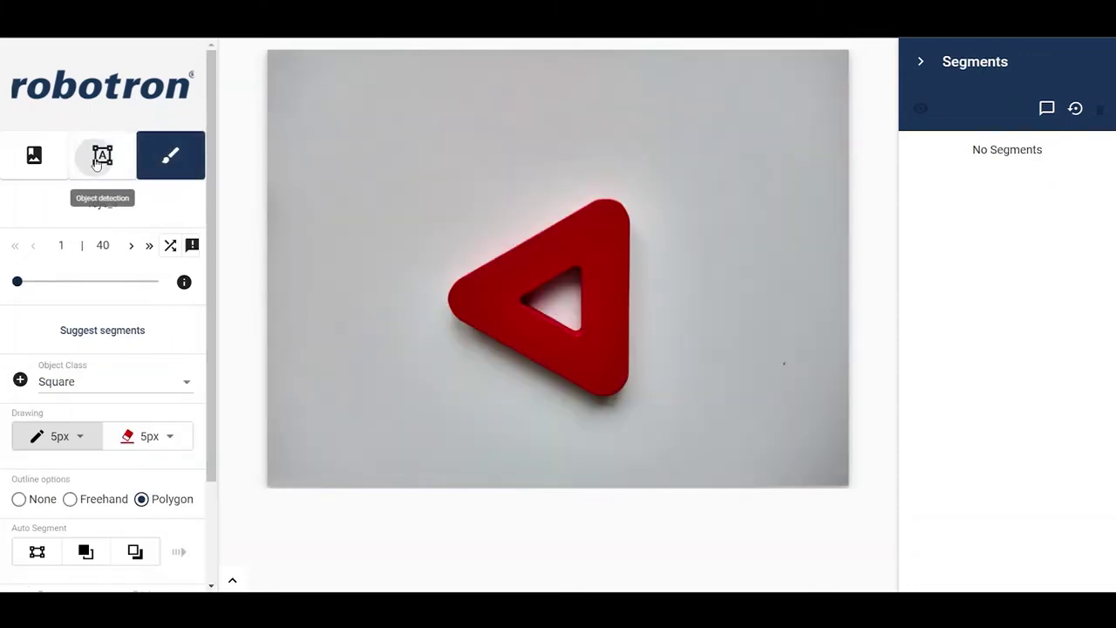
left_click(105, 157)
left_click(39, 159)
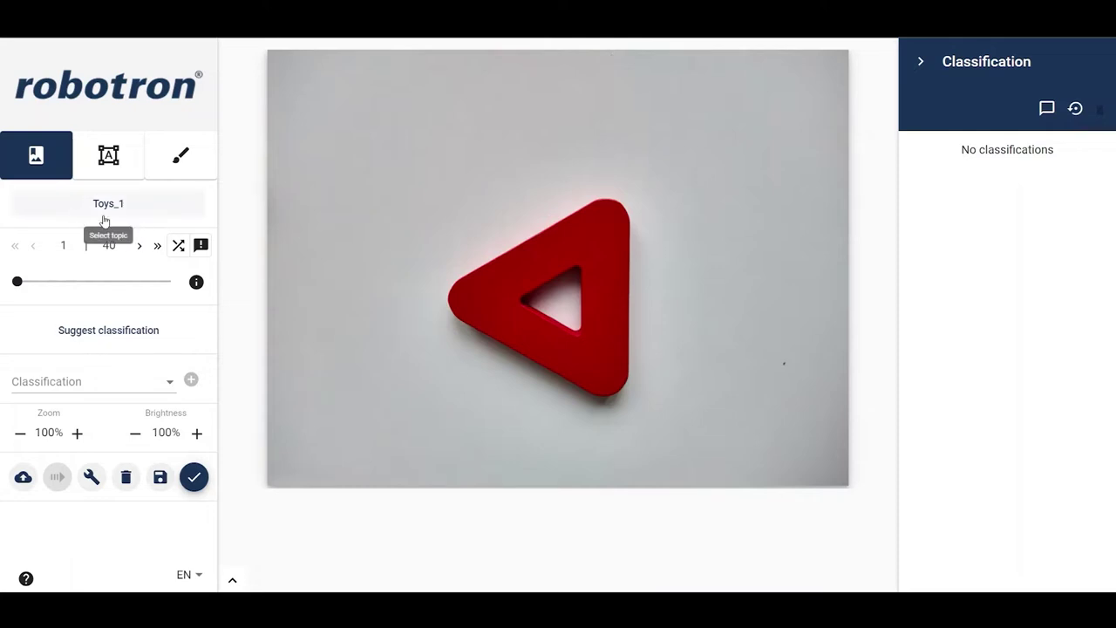
Load the Toys_2 image set from the topic list, then switch back to Toys_1
left_click(109, 208)
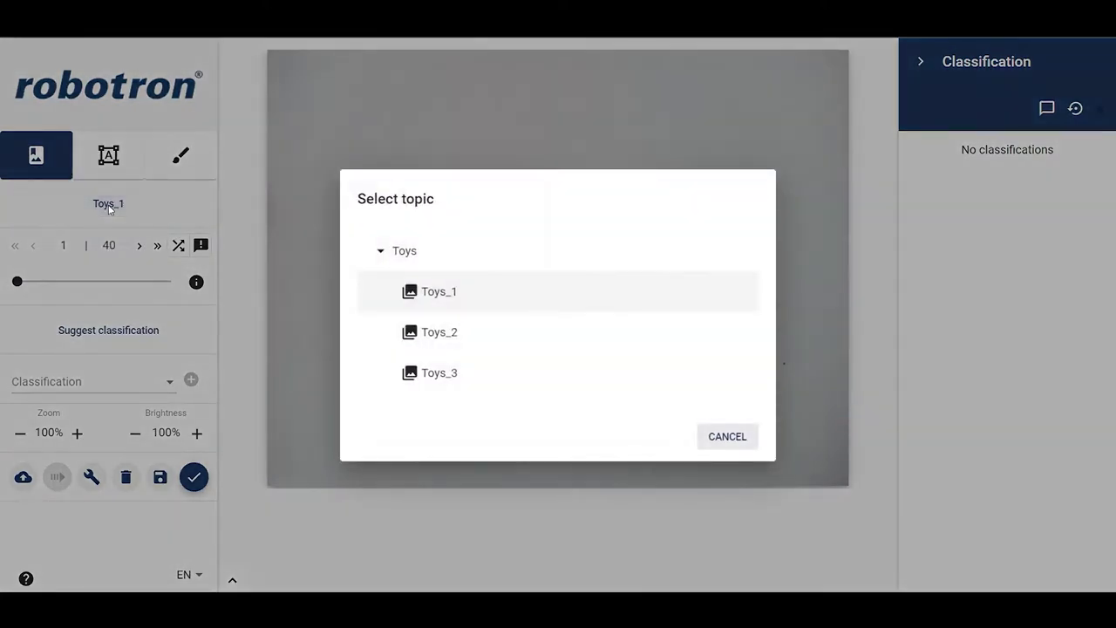
left_click(380, 252)
left_click(380, 252)
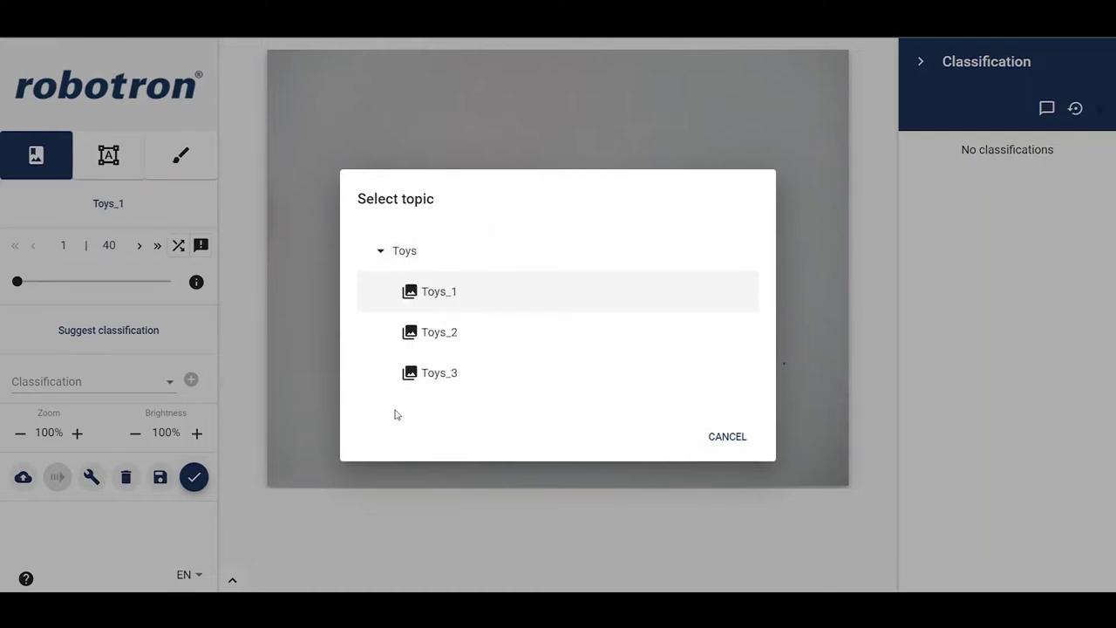
left_click(410, 344)
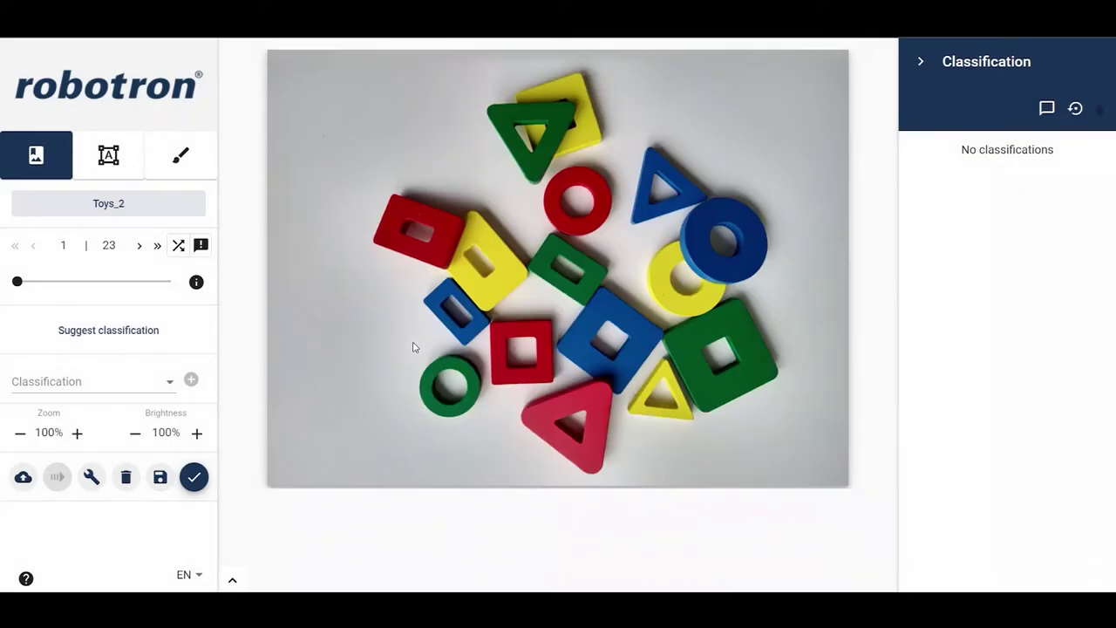
left_click(115, 205)
left_click(424, 291)
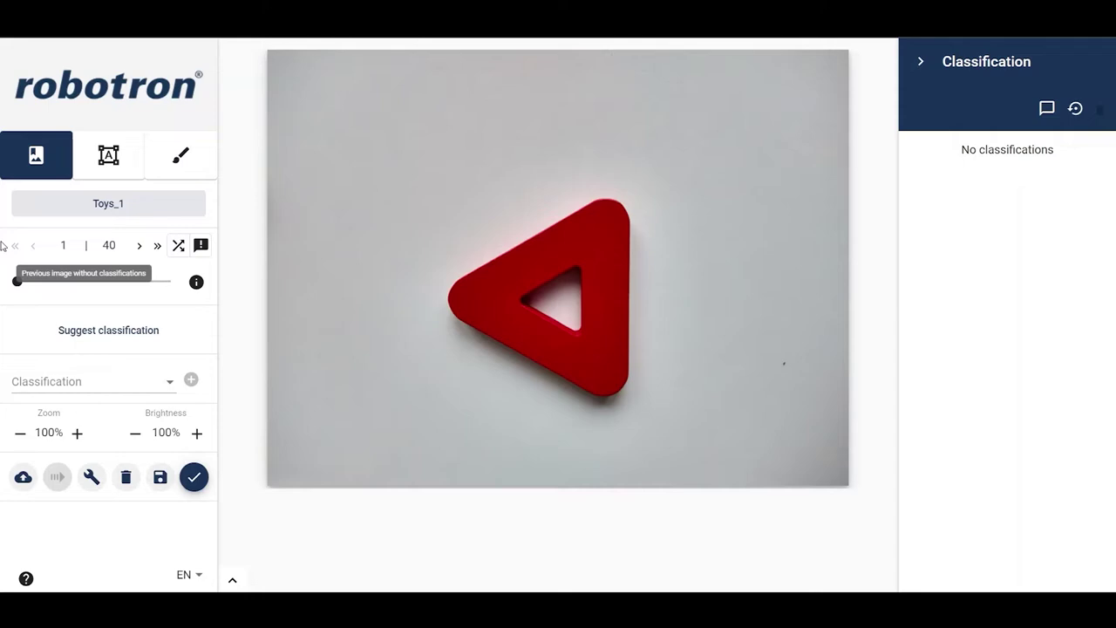
Step forward three images and back again, ending on the first Toys_1 image
left_click(140, 247)
left_click(139, 247)
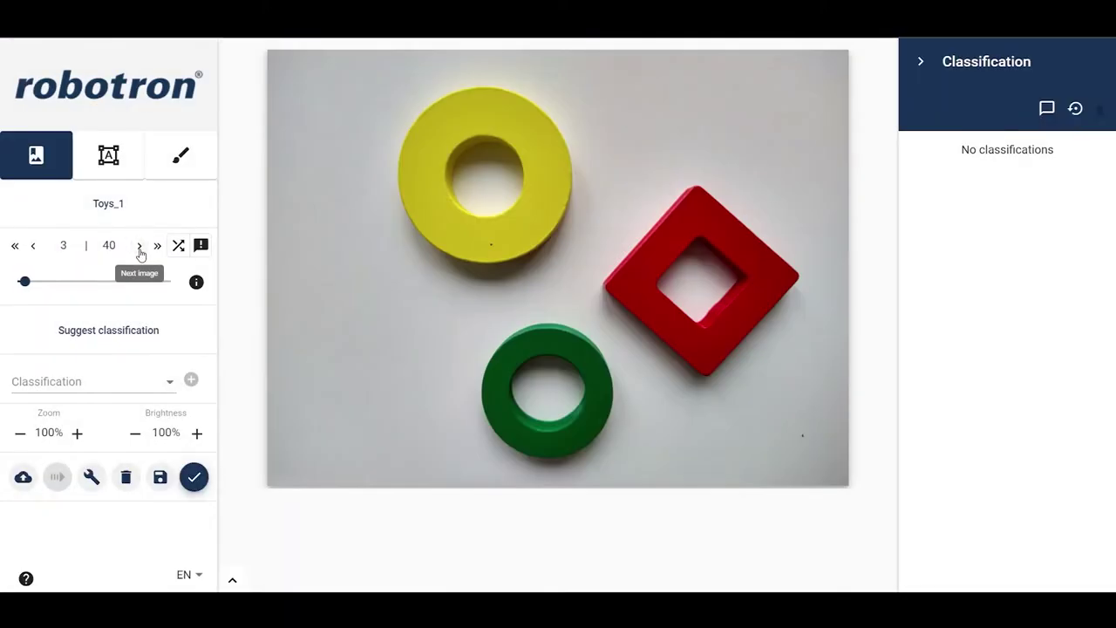
left_click(139, 246)
left_click(33, 247)
left_click(33, 247)
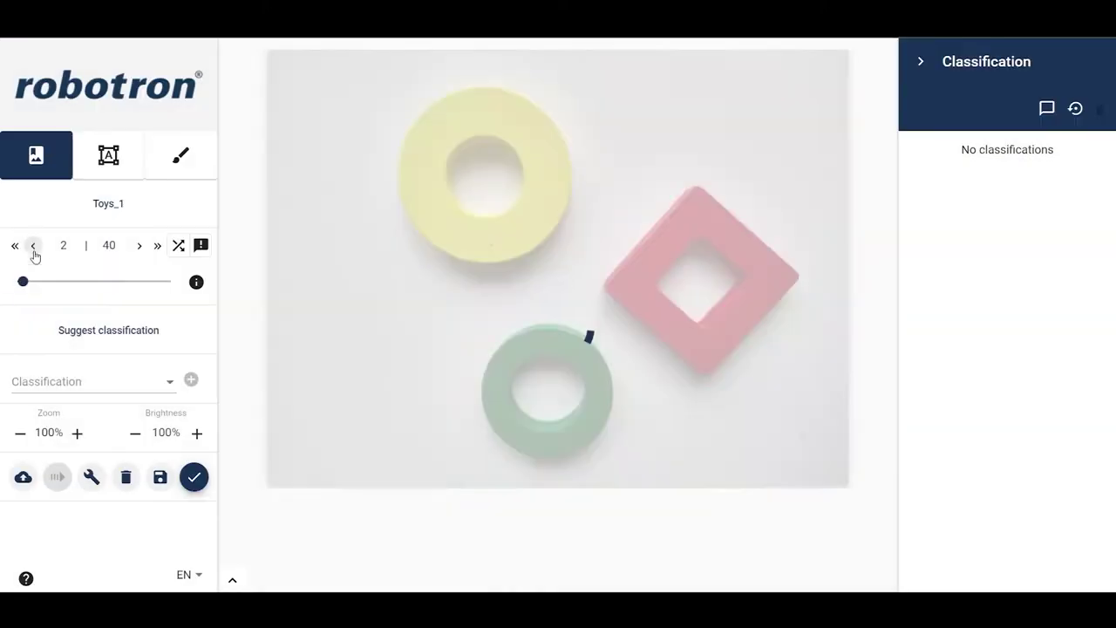
left_click(33, 247)
left_click(157, 247)
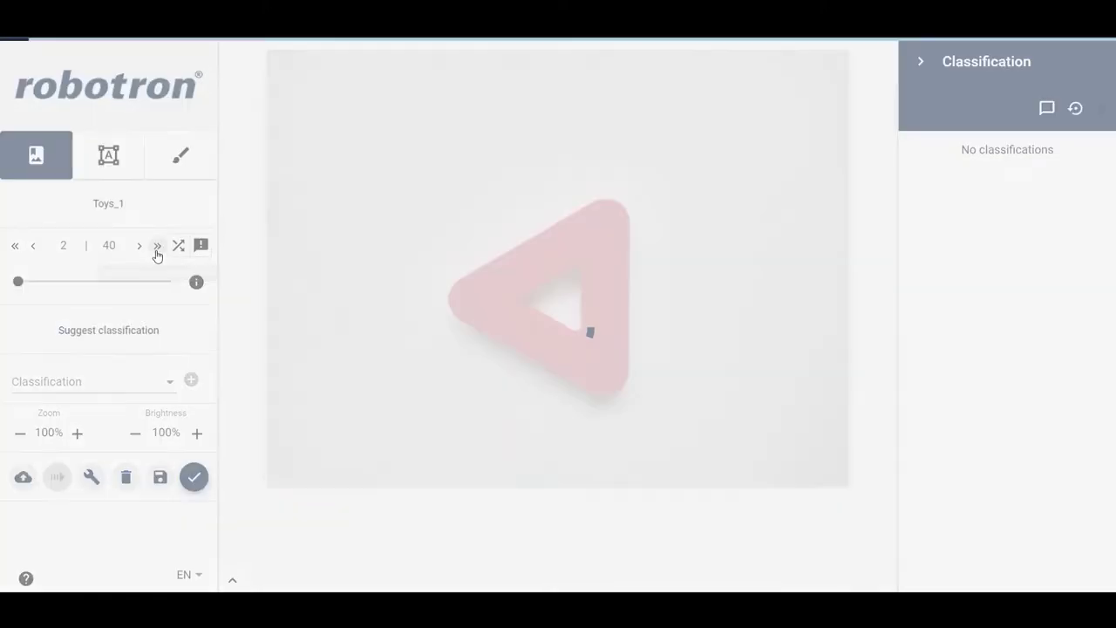
left_click(157, 249)
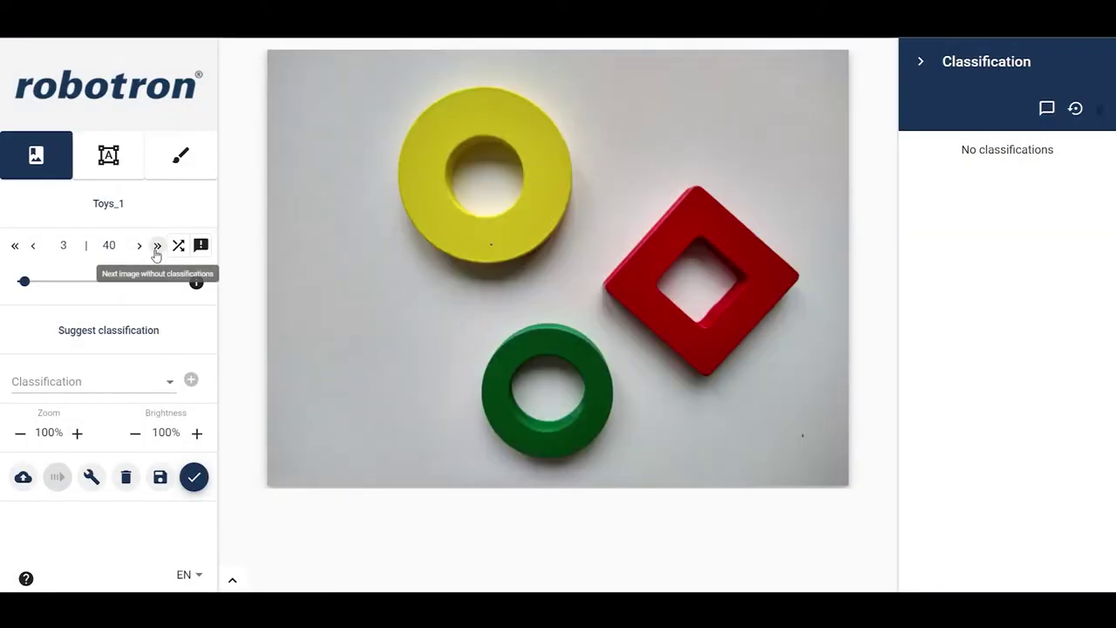
left_click(34, 247)
left_click(34, 248)
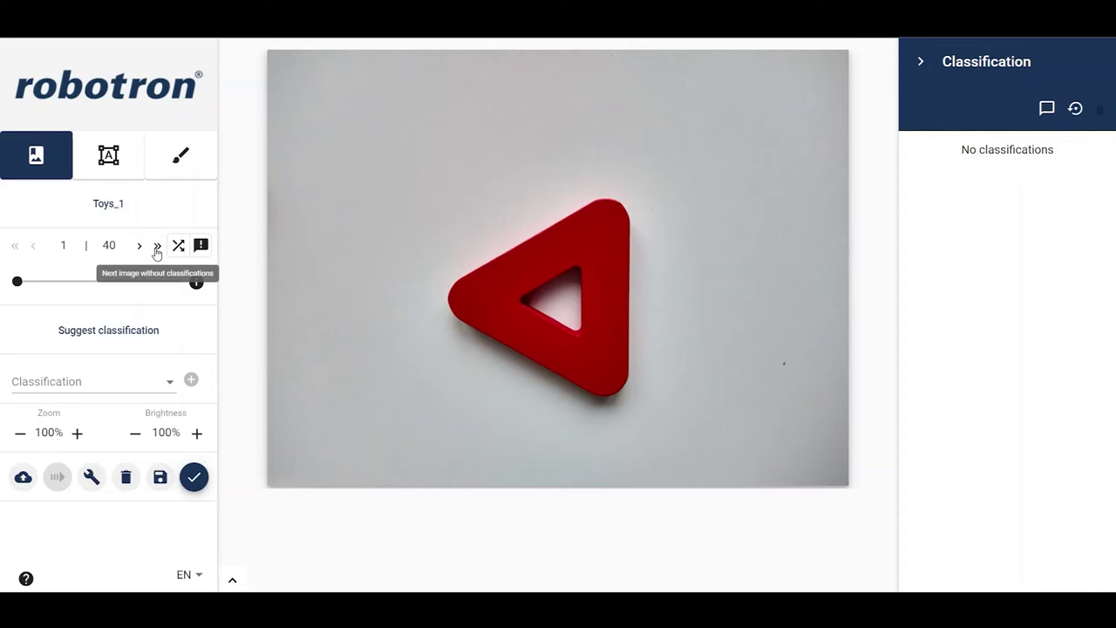
Jump to image 25 via the image number, then drag the slider back to image 17
left_click_drag(72, 245, 48, 245)
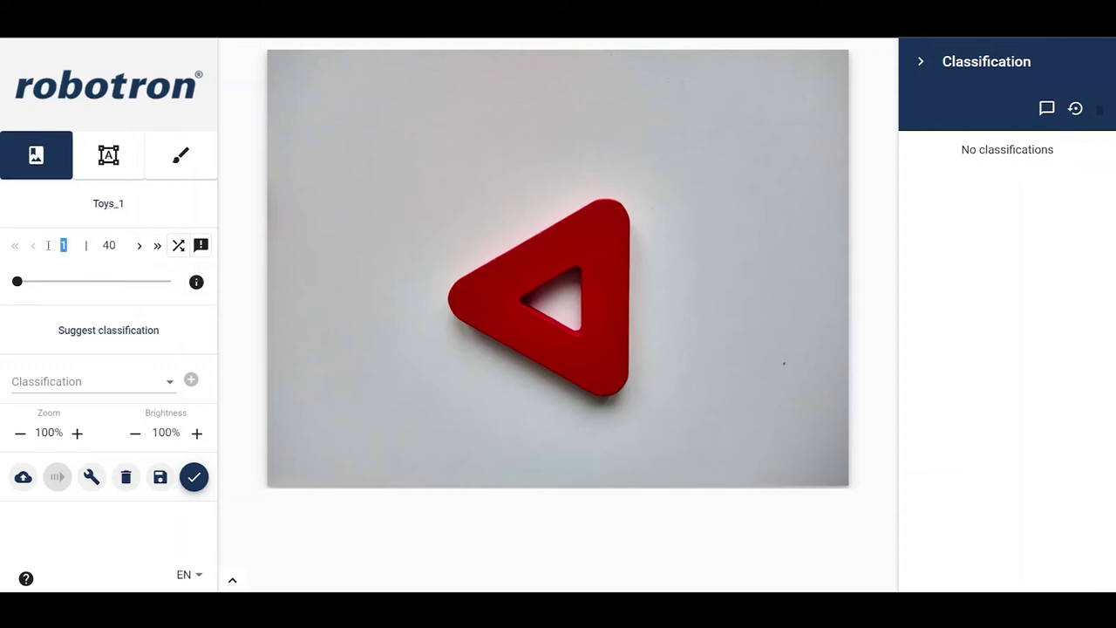
key("Return")
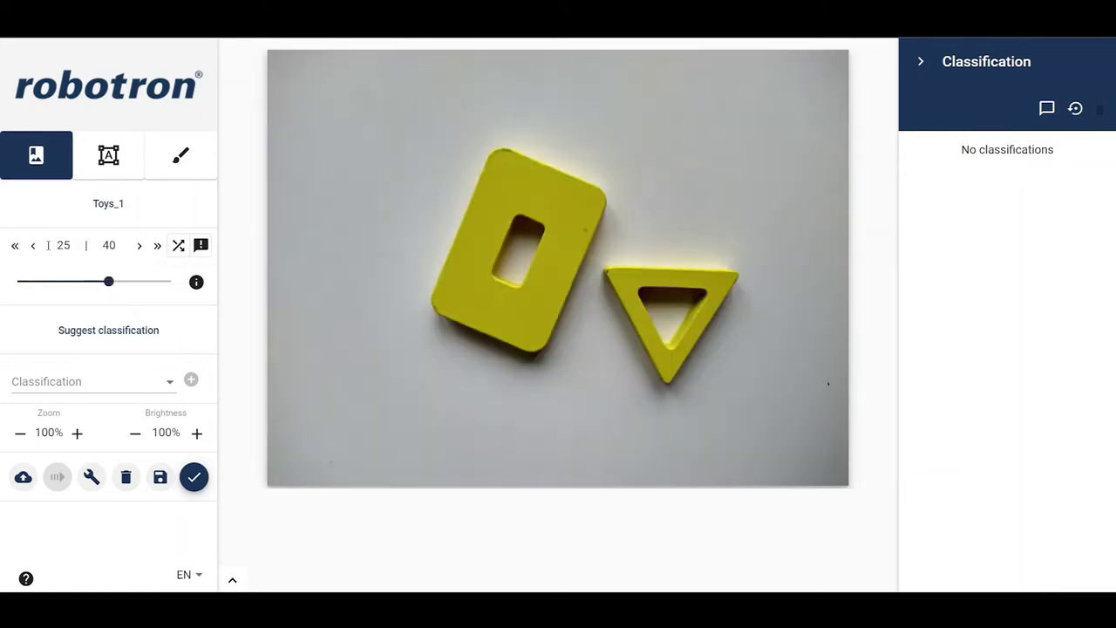
left_click_drag(112, 282, 19, 285)
Use the thumbnail strip to open images 2 and 5, then image 8 with the rings
left_click(232, 580)
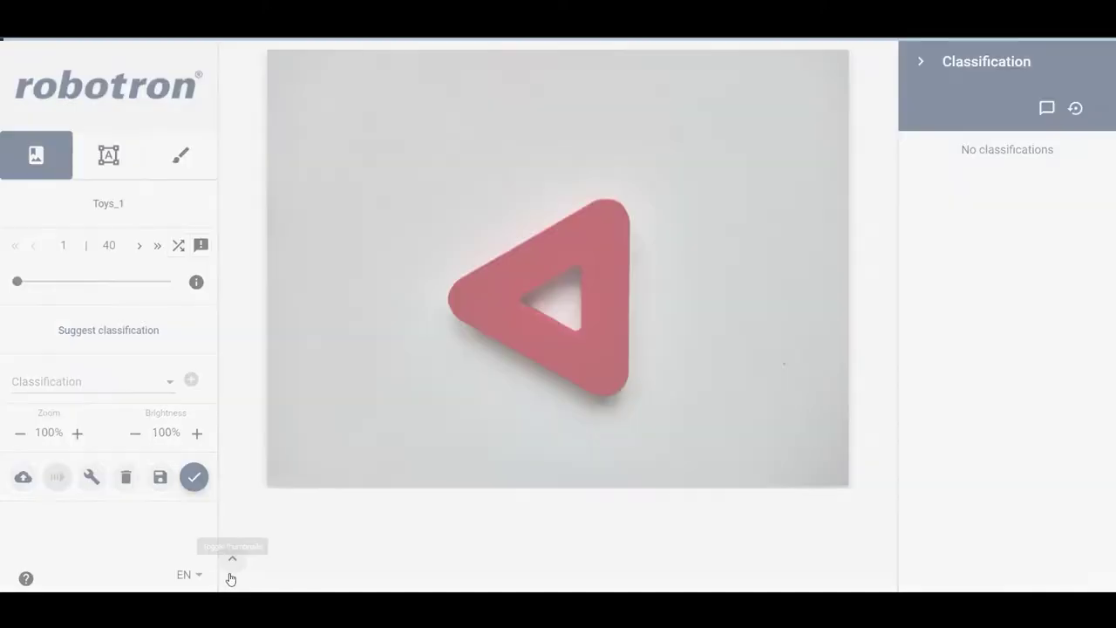
left_click(459, 515)
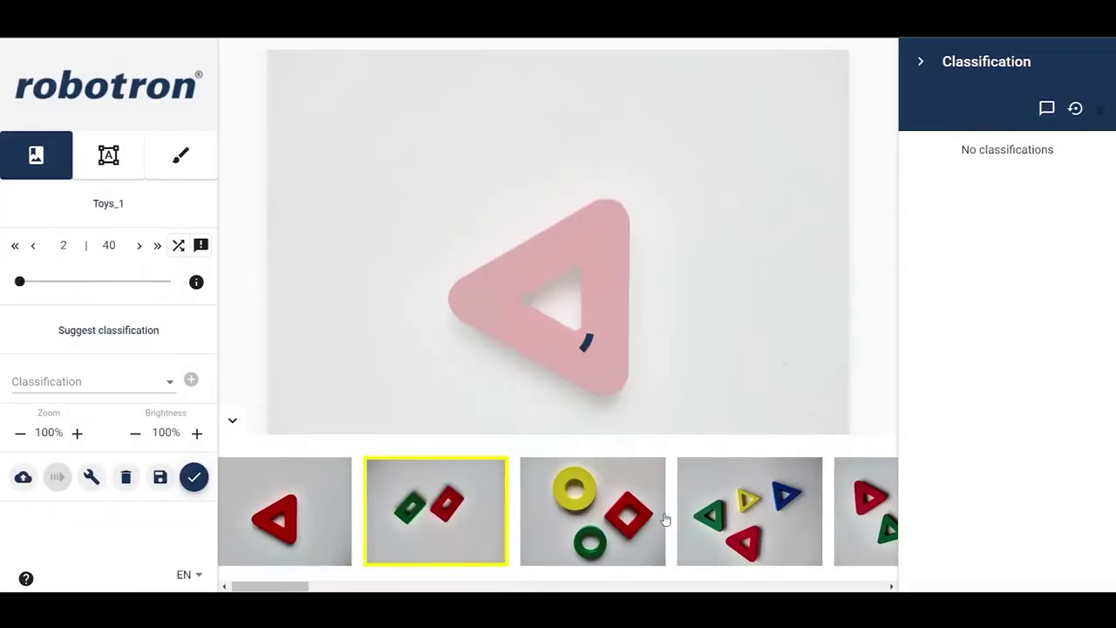
left_click(781, 521)
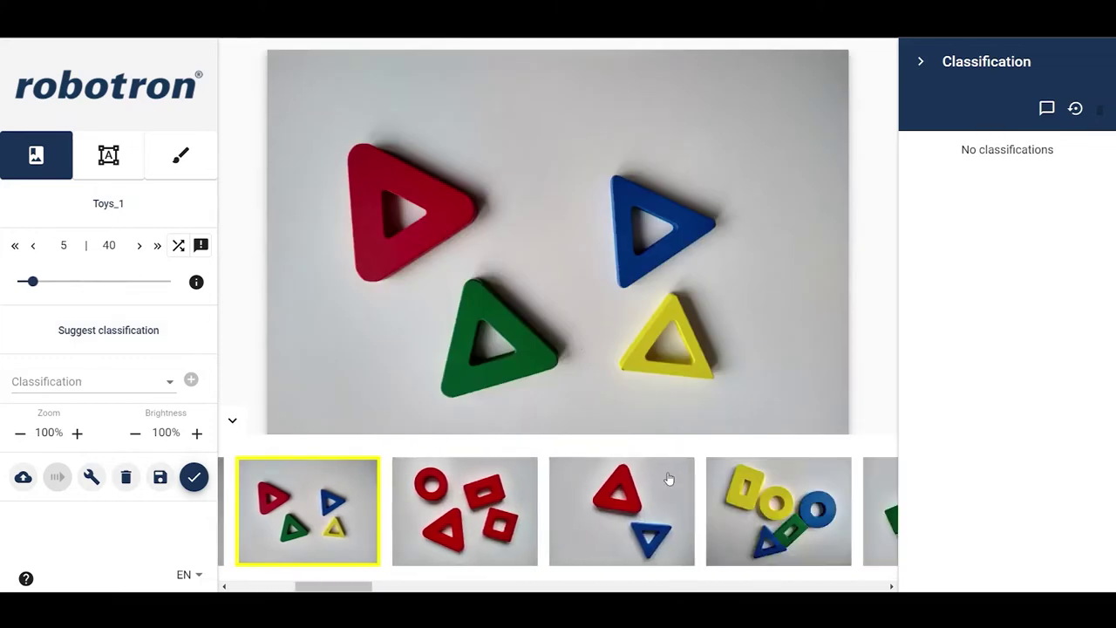
left_click(779, 511)
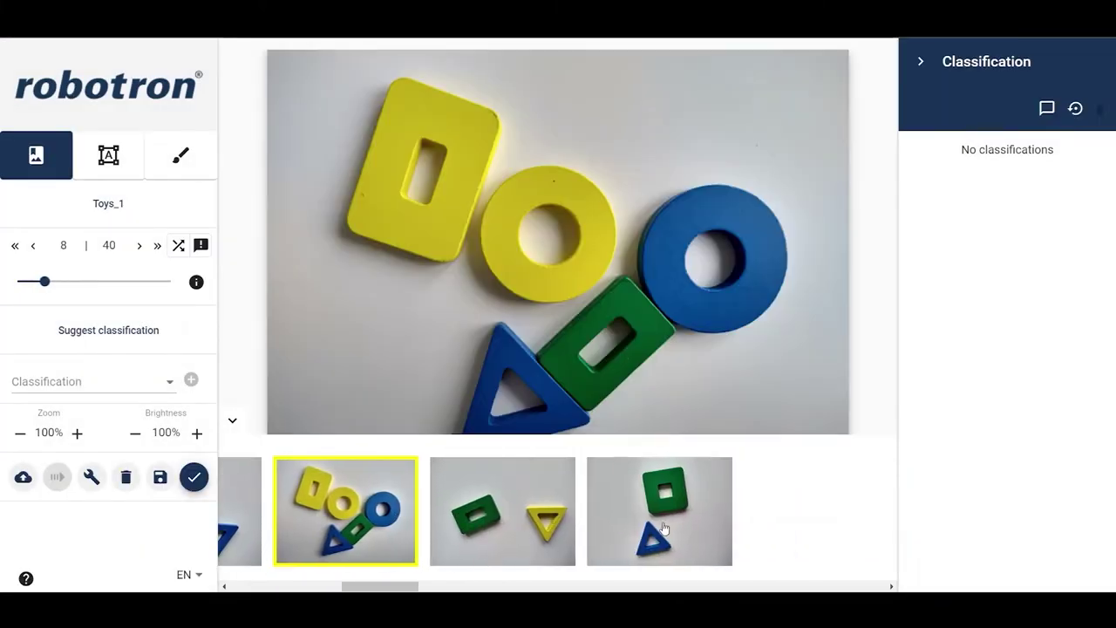
left_click(231, 422)
left_click(229, 580)
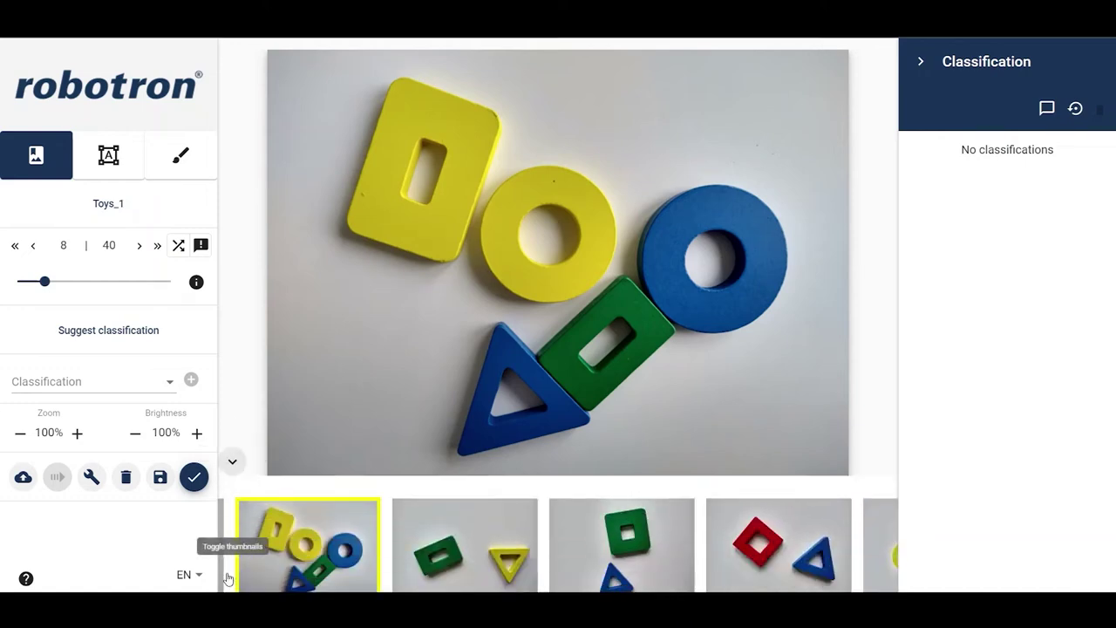
left_click(234, 426)
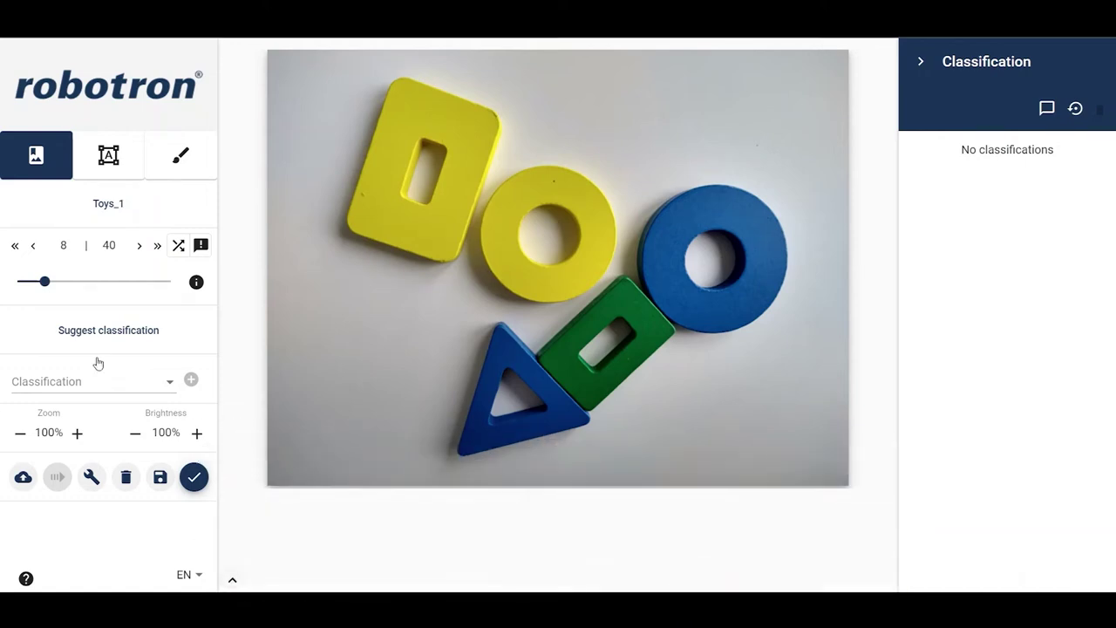
Turn on shuffle, skip ahead to images 19, 29 and the last, then slide back to image 1
left_click(179, 247)
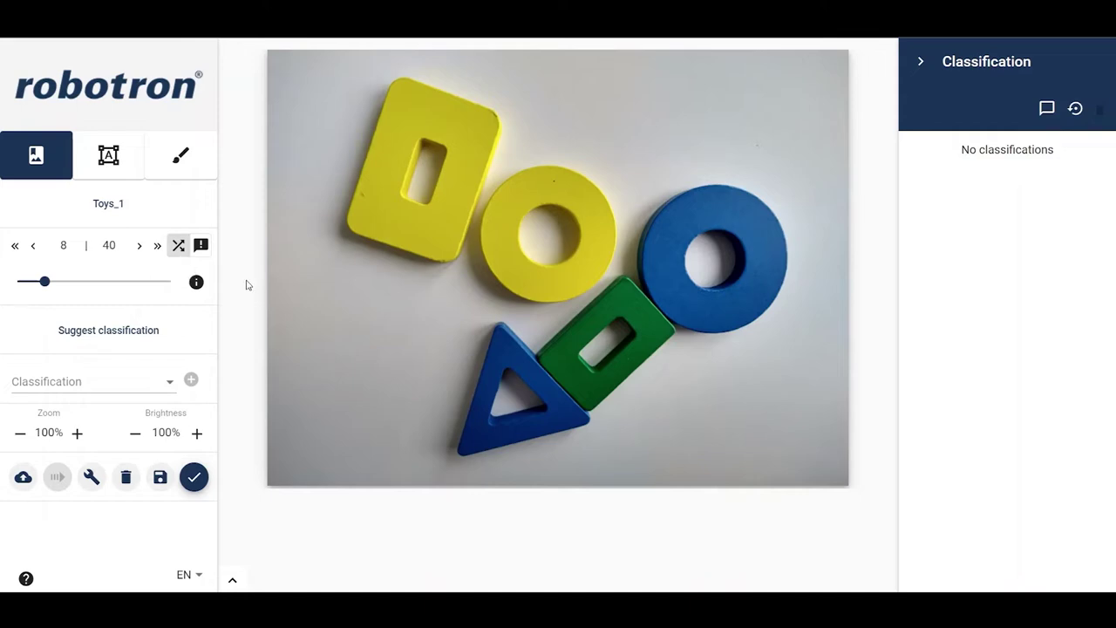
left_click(156, 252)
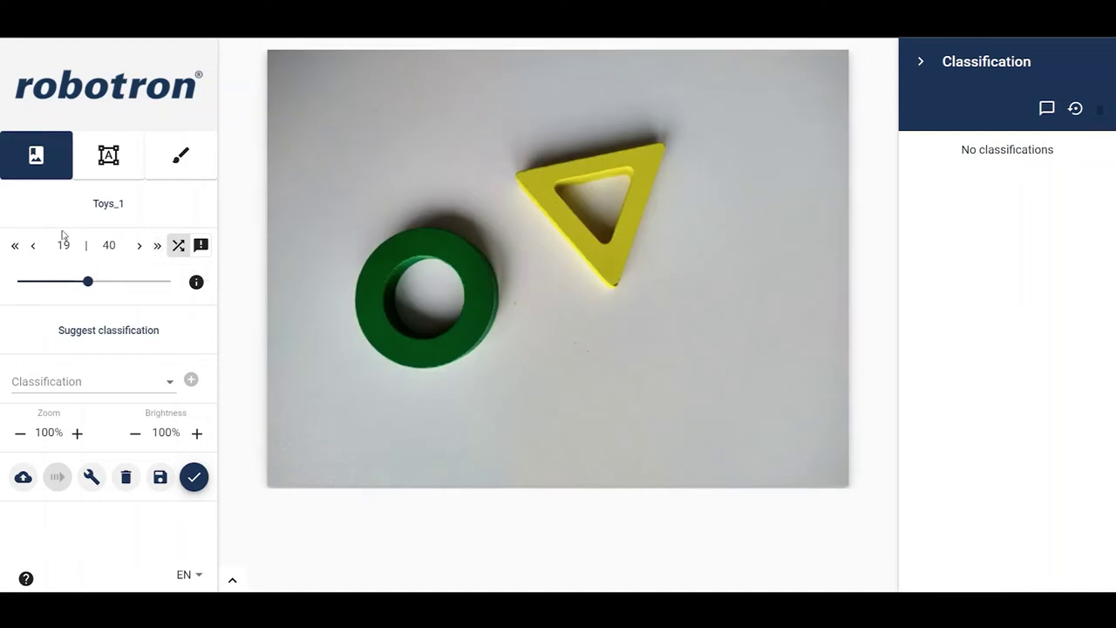
left_click(157, 247)
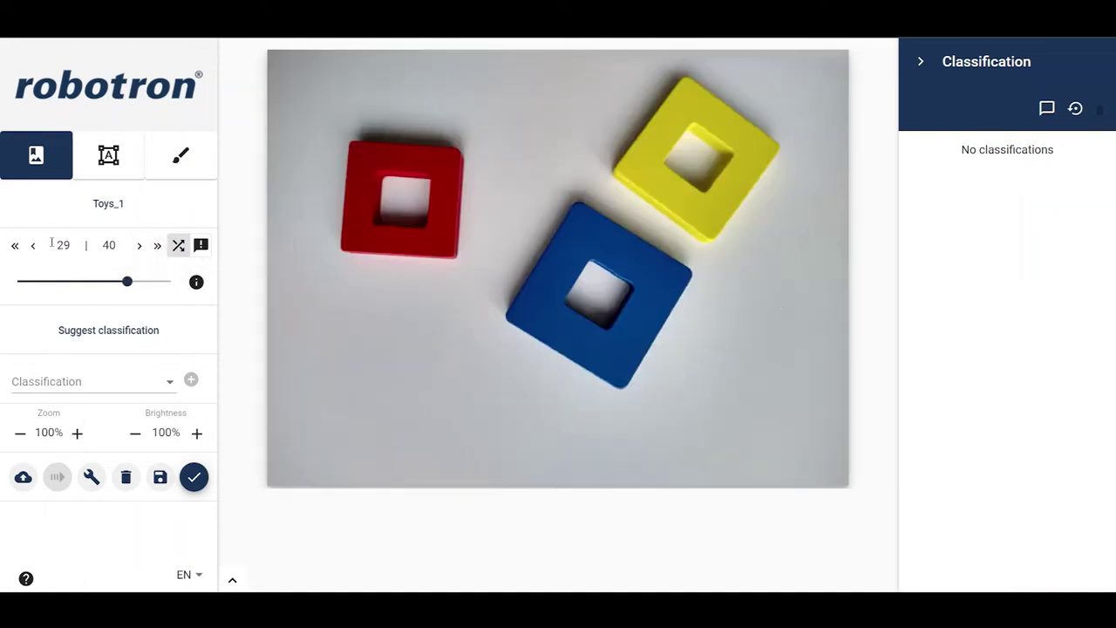
left_click(158, 248)
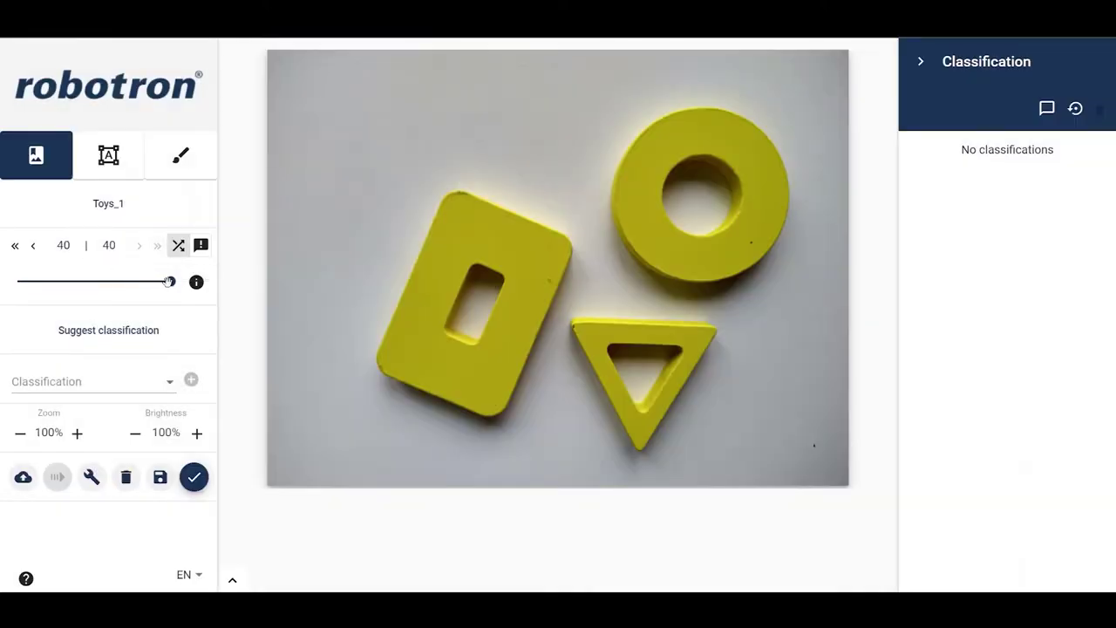
left_click_drag(171, 281, 18, 281)
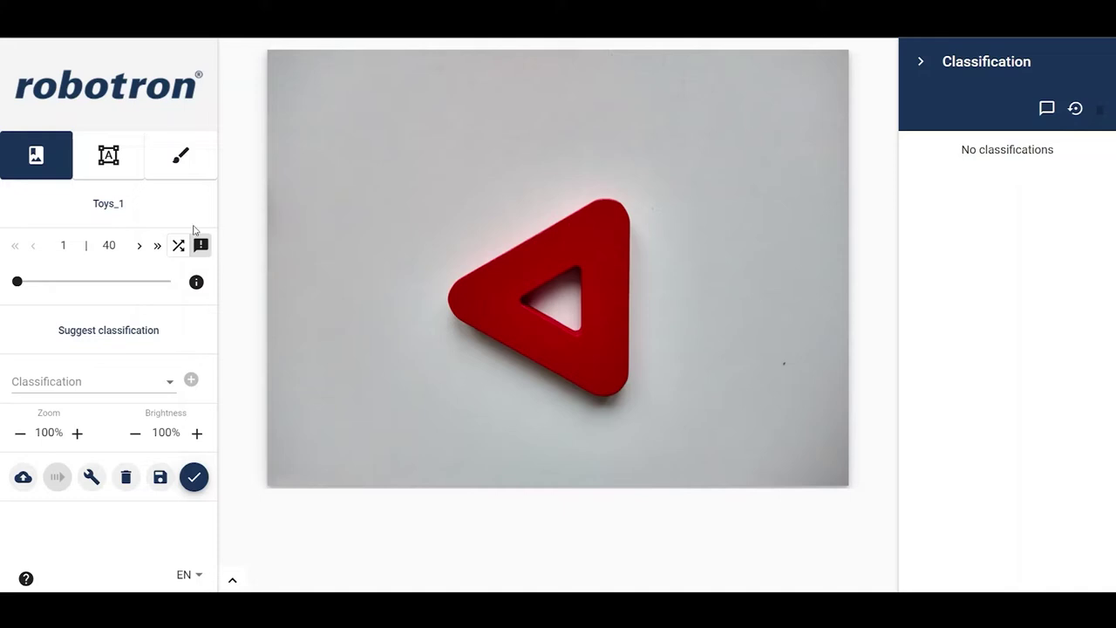
Jump to each of the next two commented images and read their comments
left_click(159, 247)
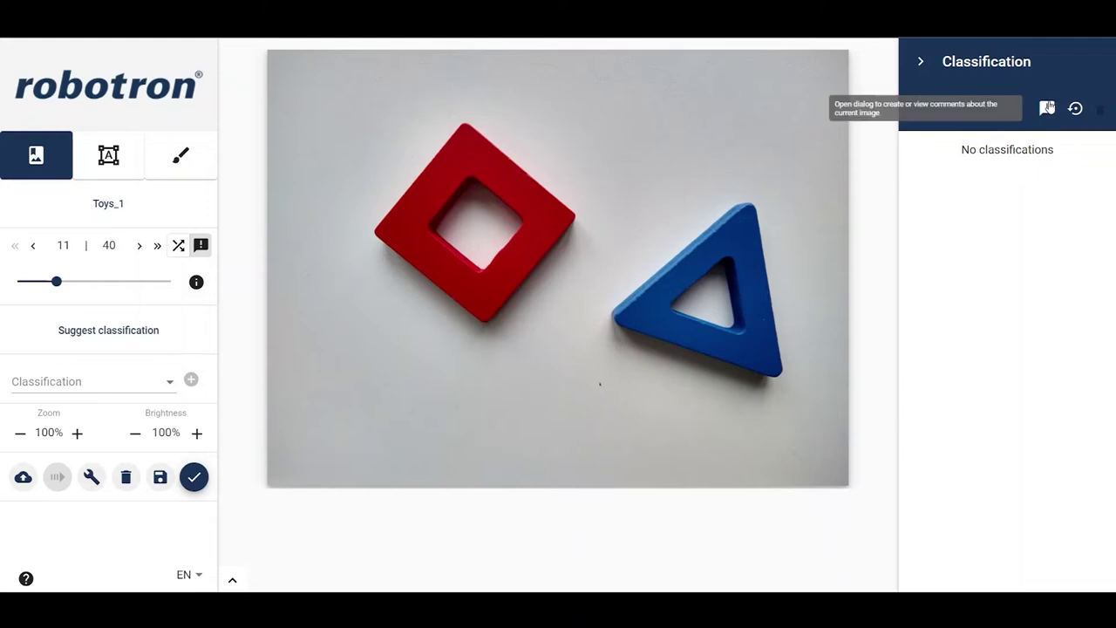
left_click(1047, 108)
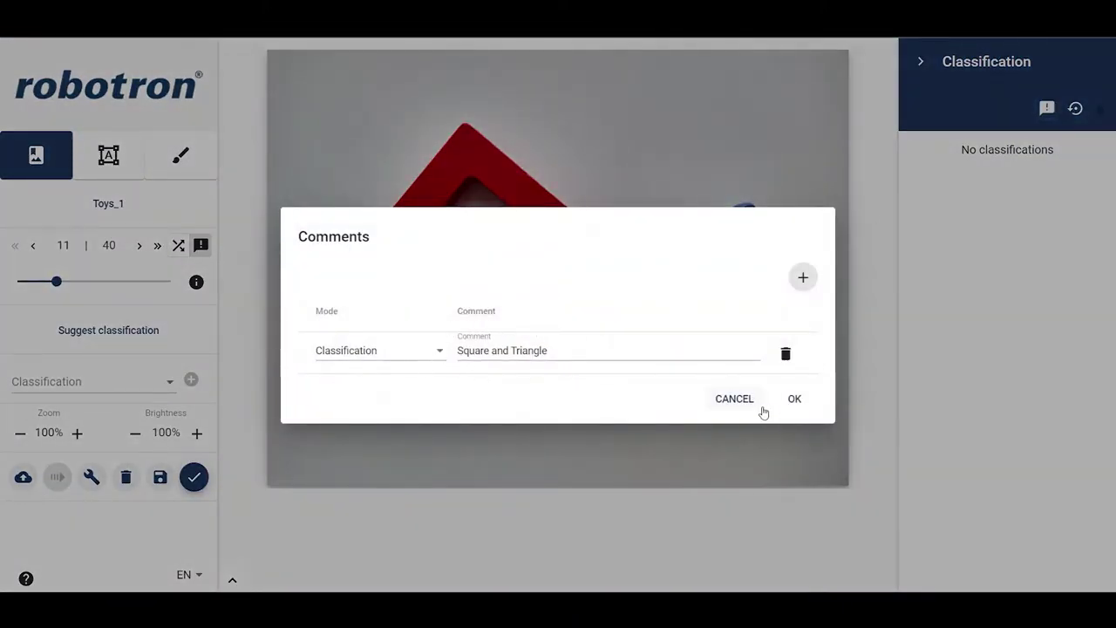
left_click(795, 399)
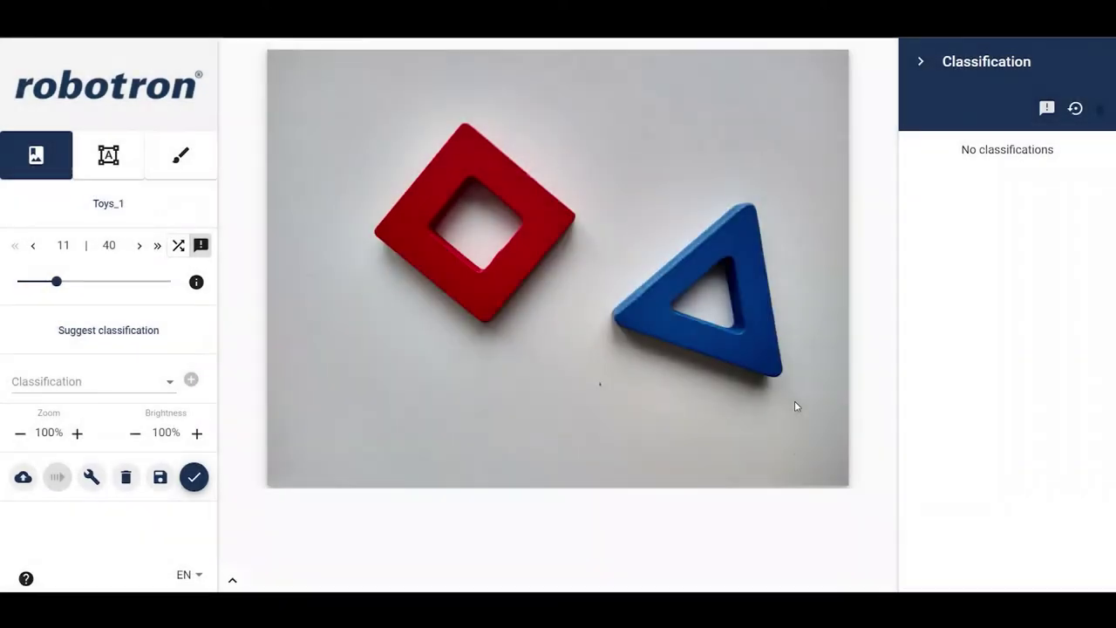
left_click(158, 250)
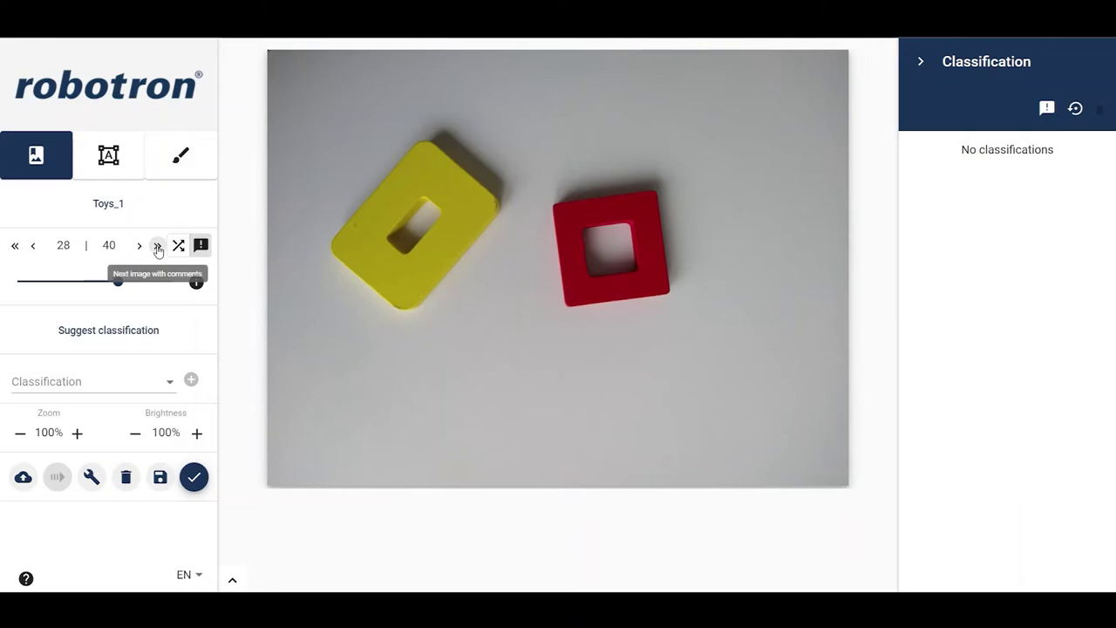
left_click(1047, 109)
left_click(1050, 113)
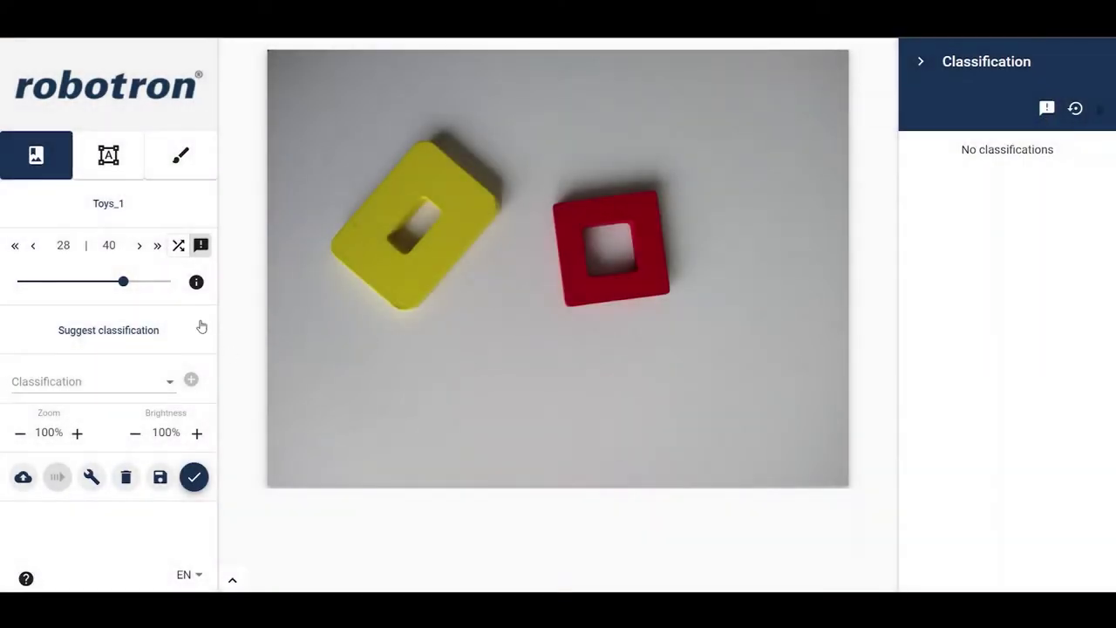
Toggle shuffled order off, then drag the slider back to the first image
left_click(192, 251)
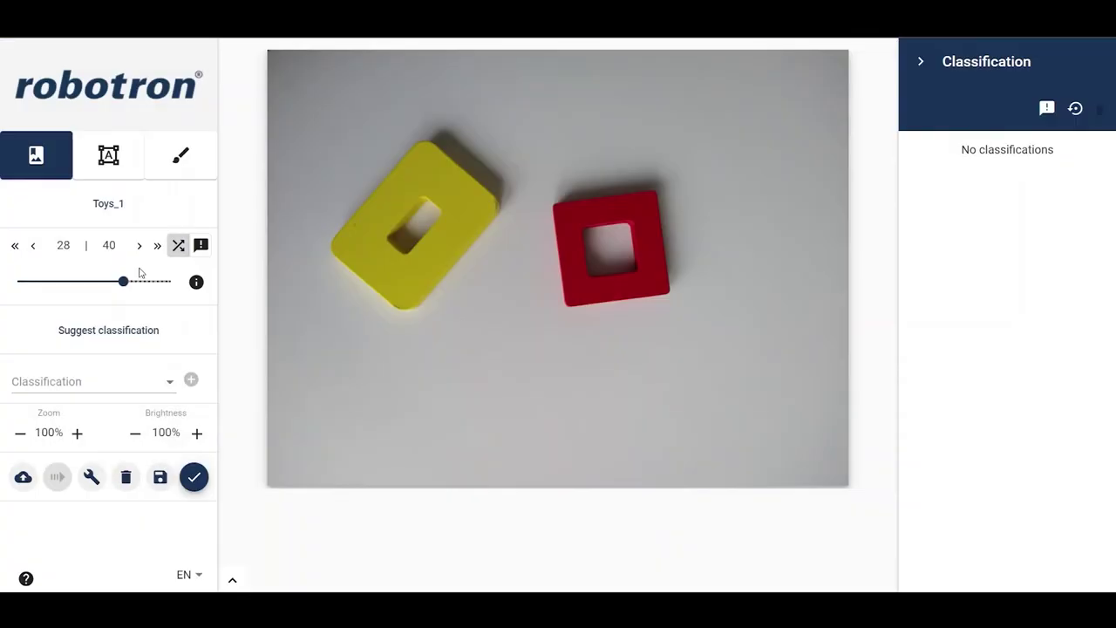
left_click(205, 256)
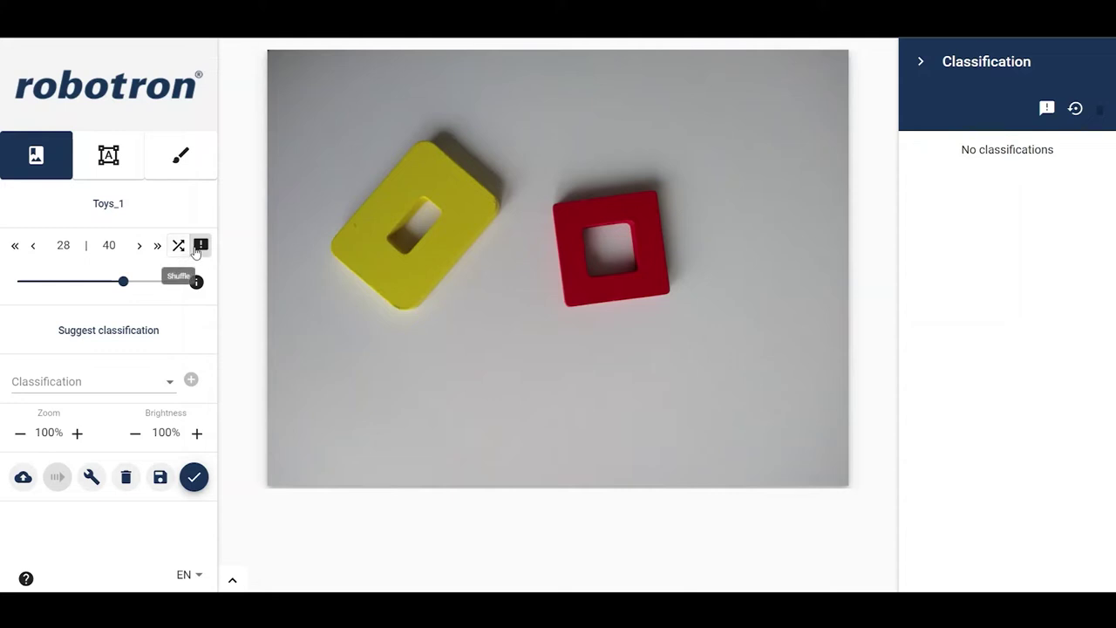
left_click(200, 252)
left_click(158, 250)
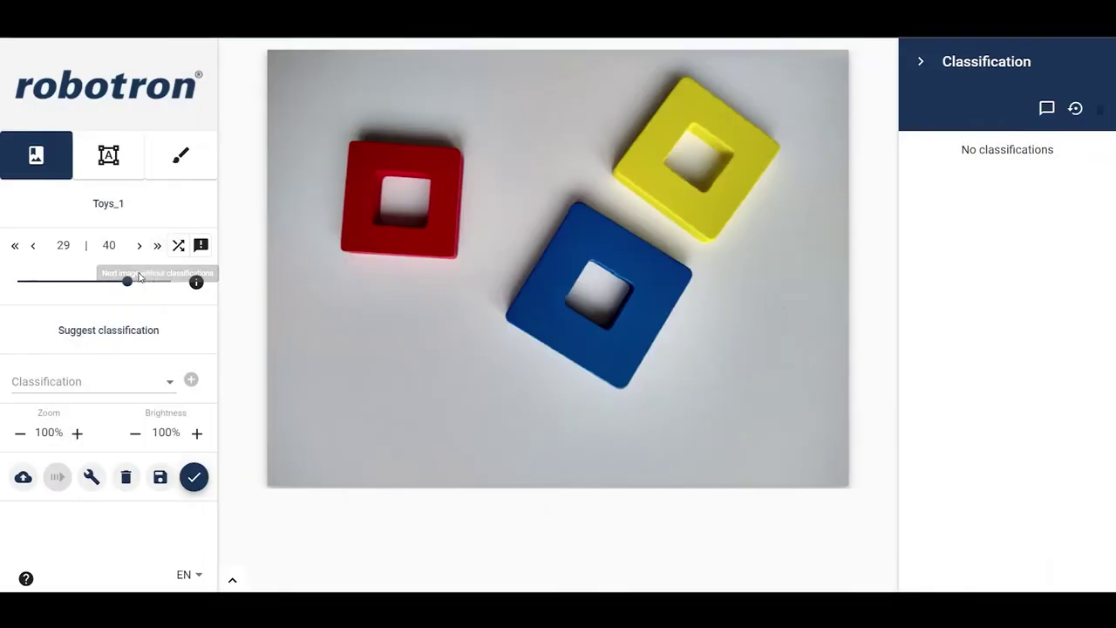
left_click_drag(126, 281, 2, 271)
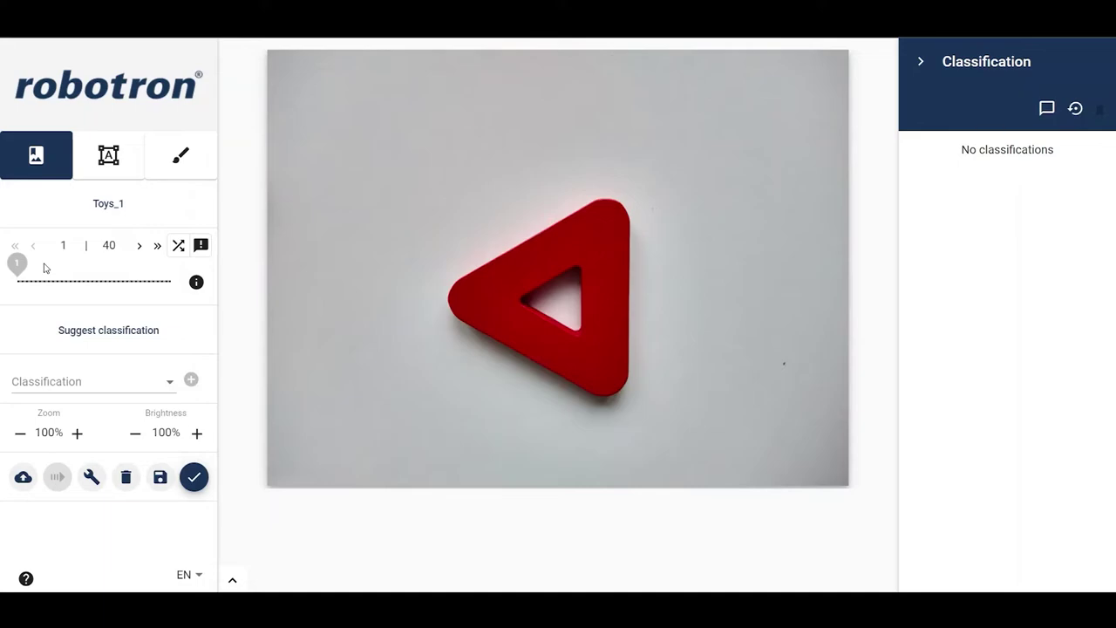
left_click(196, 283)
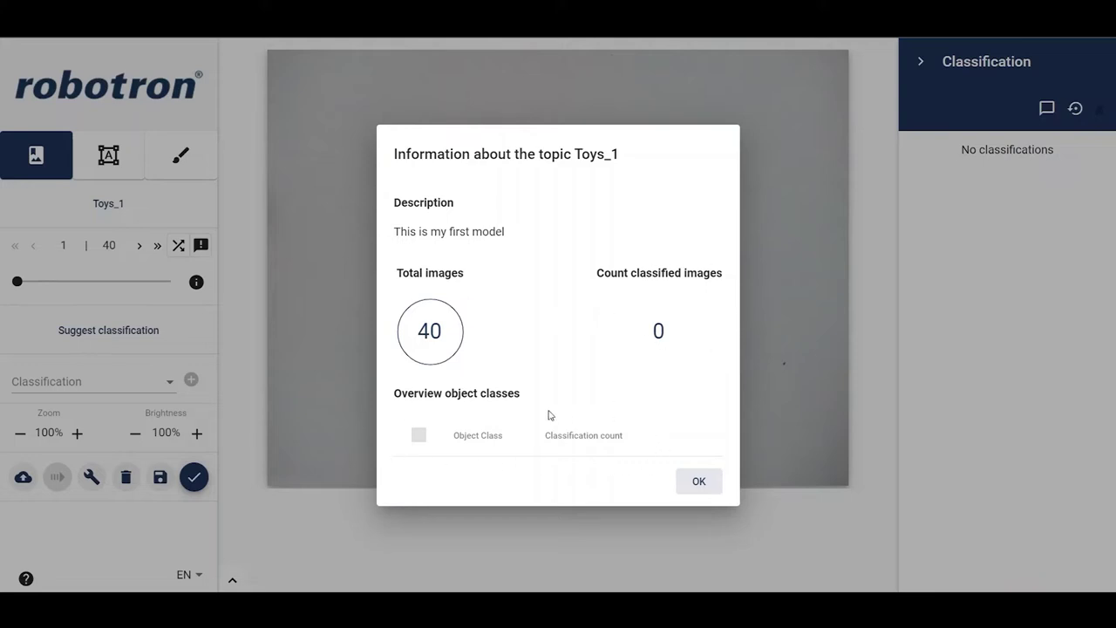
left_click(707, 485)
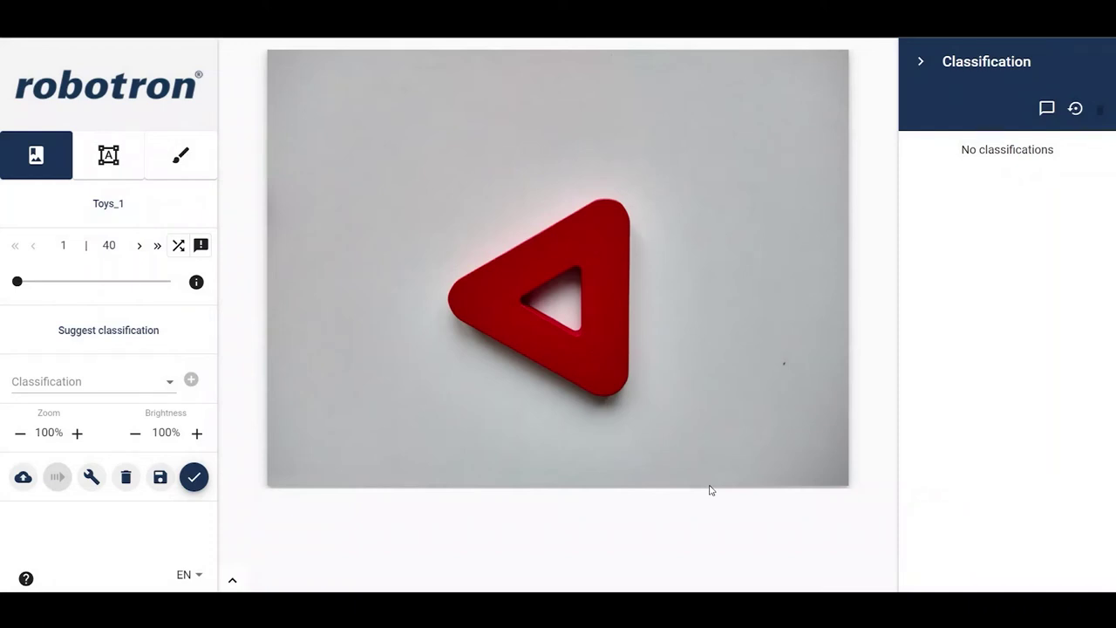
left_click(131, 331)
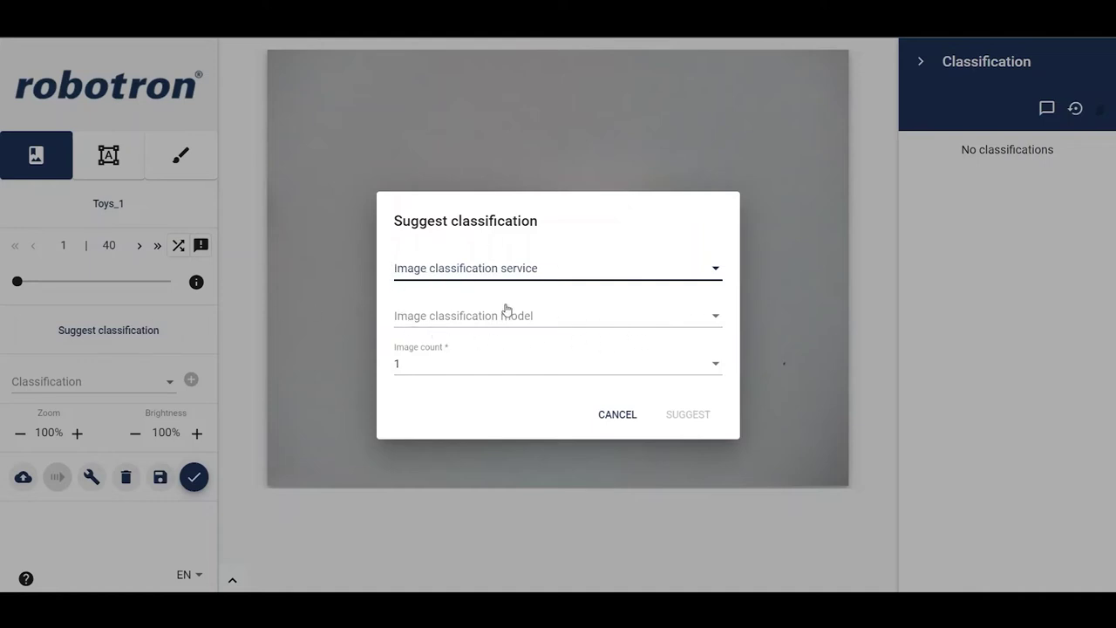
left_click(618, 415)
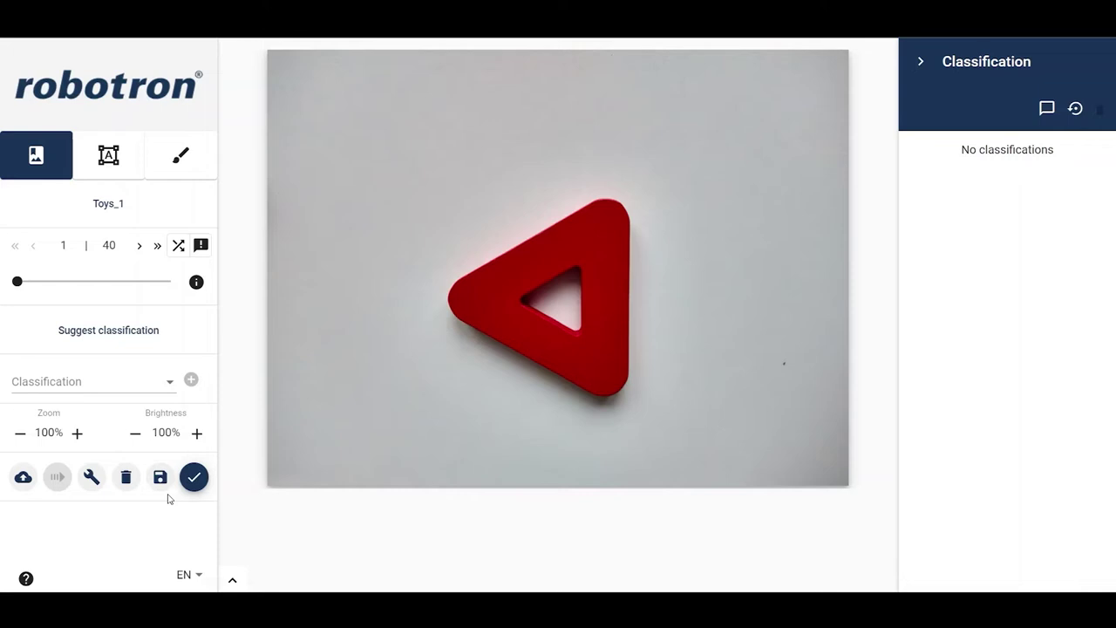
left_click(77, 433)
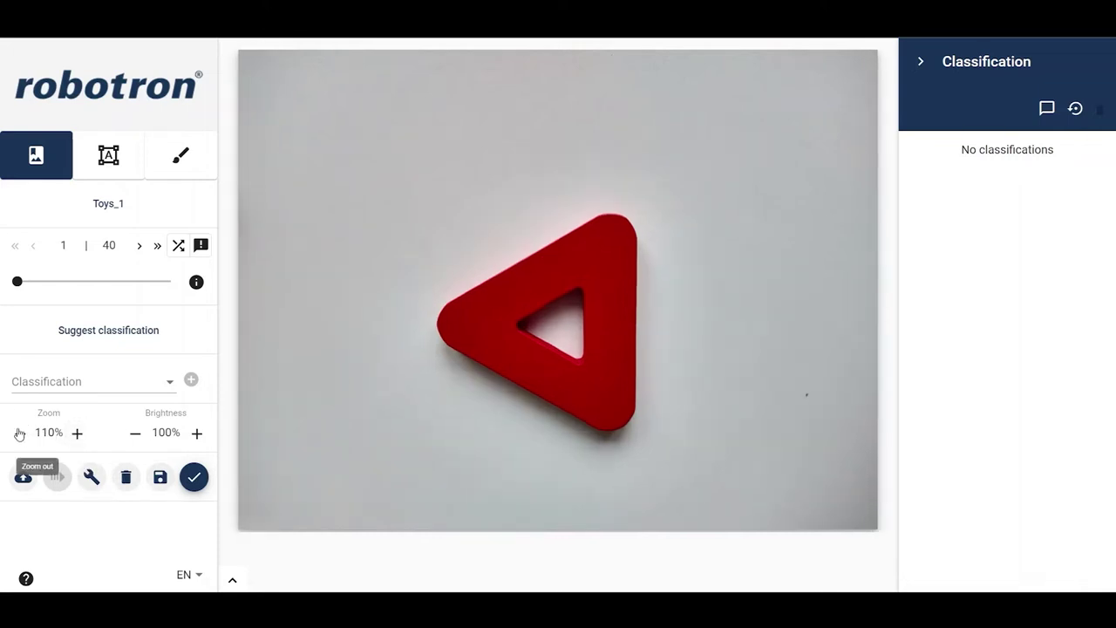
left_click(20, 434)
left_click(197, 433)
left_click(198, 433)
left_click(198, 433)
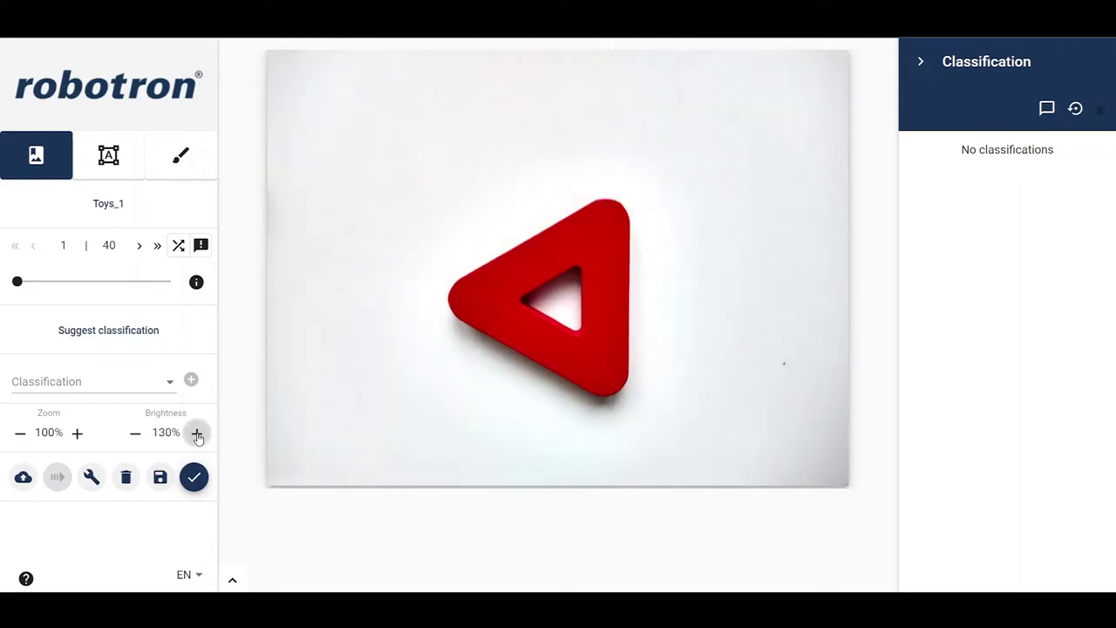
left_click(135, 433)
left_click(135, 434)
left_click(134, 433)
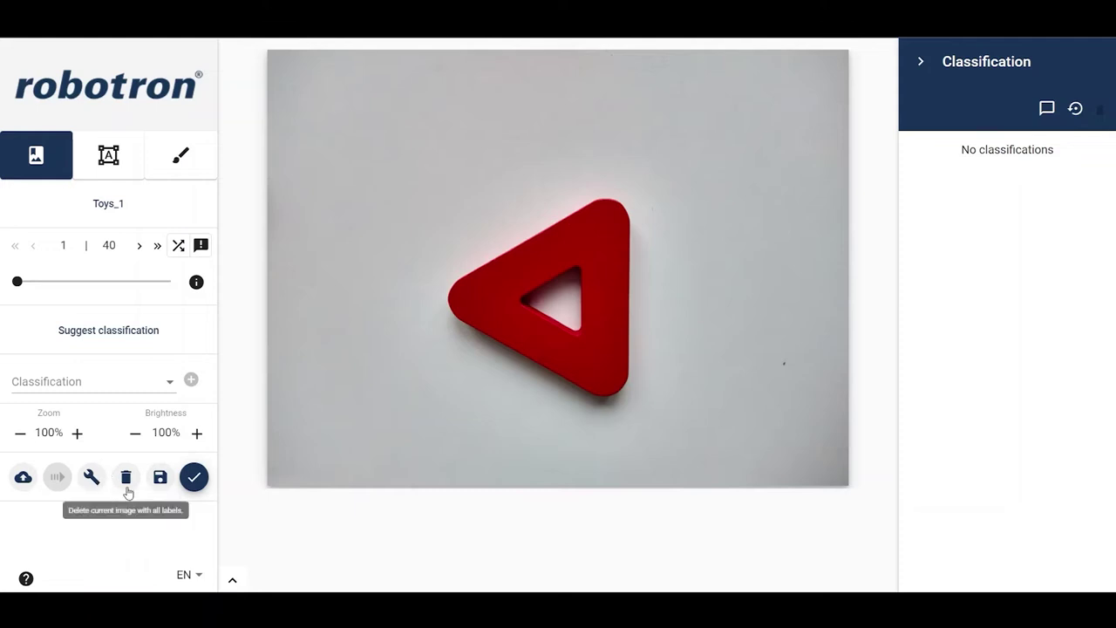
left_click(126, 478)
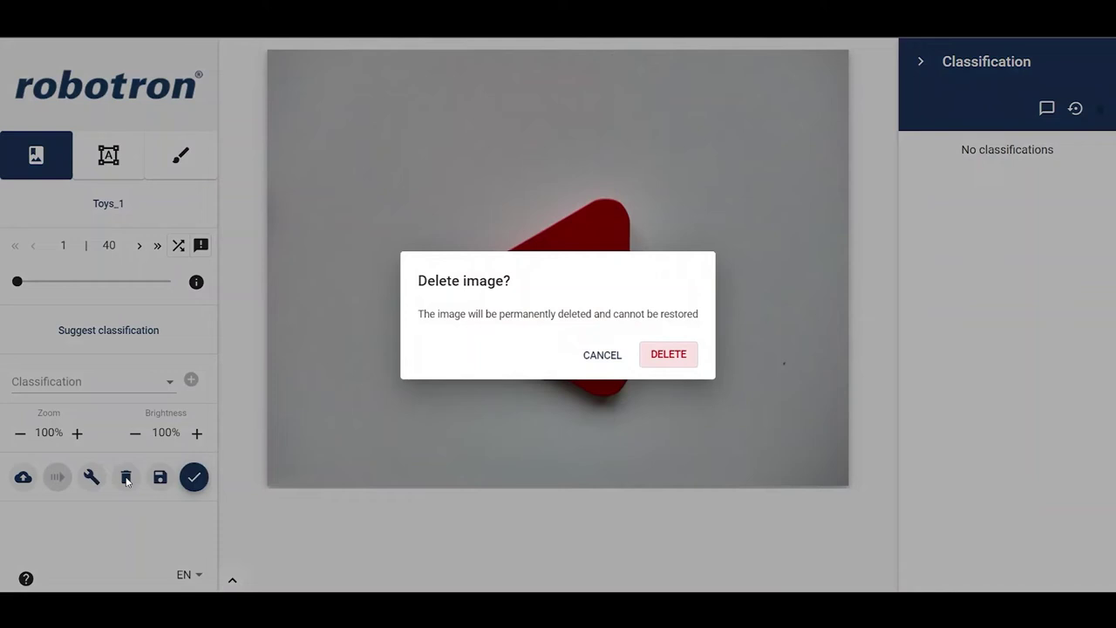
left_click(612, 355)
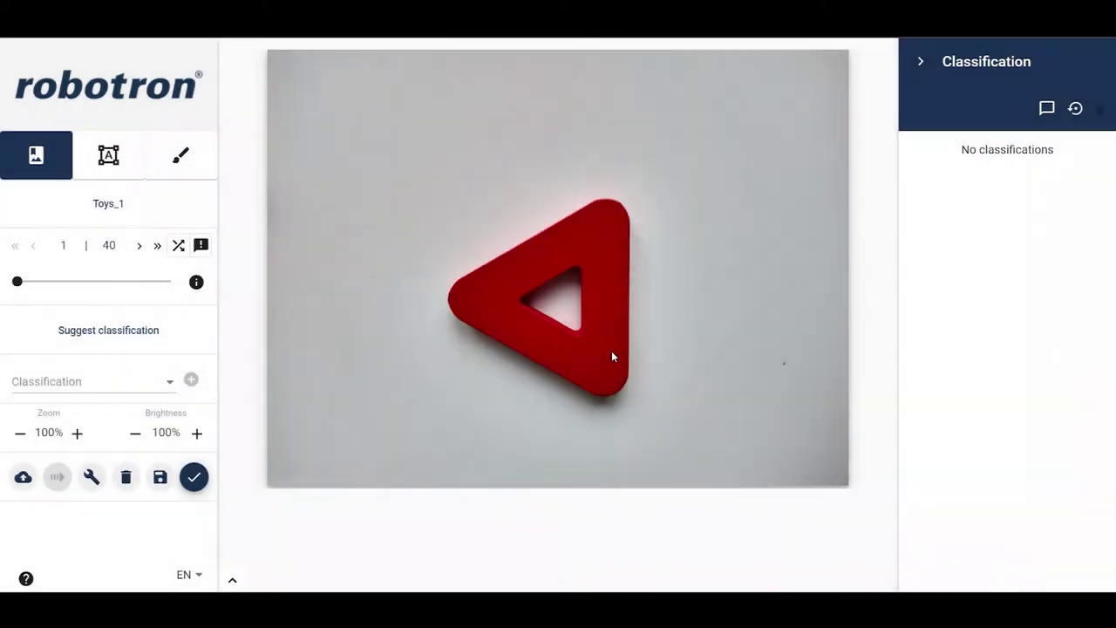
Save the current labels and advance to image 2, the green and red rectangles
left_click(160, 485)
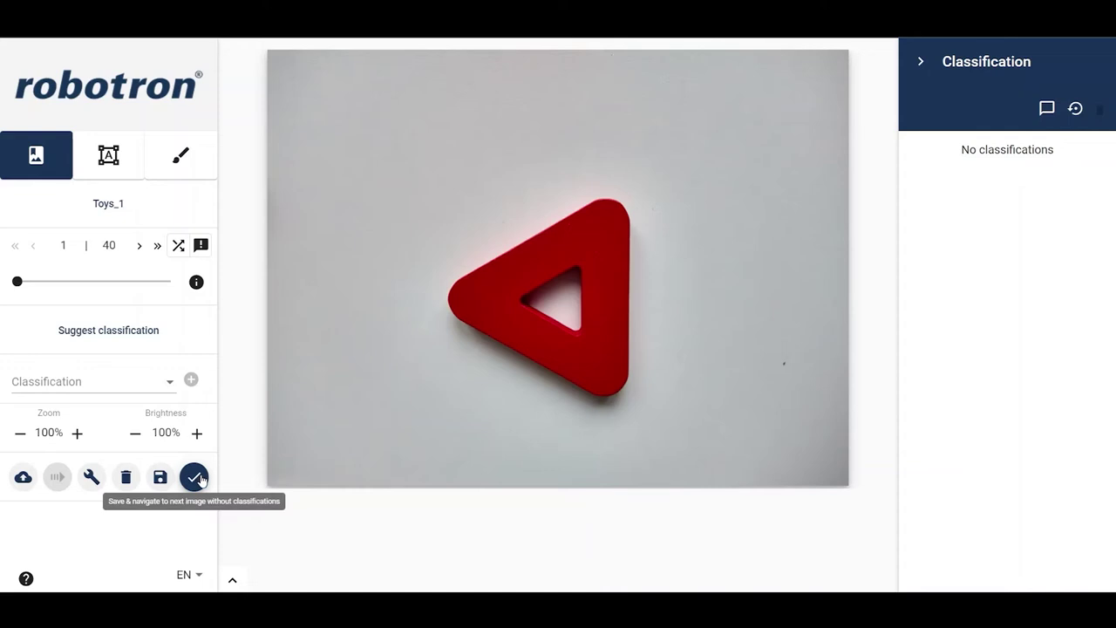
left_click(195, 478)
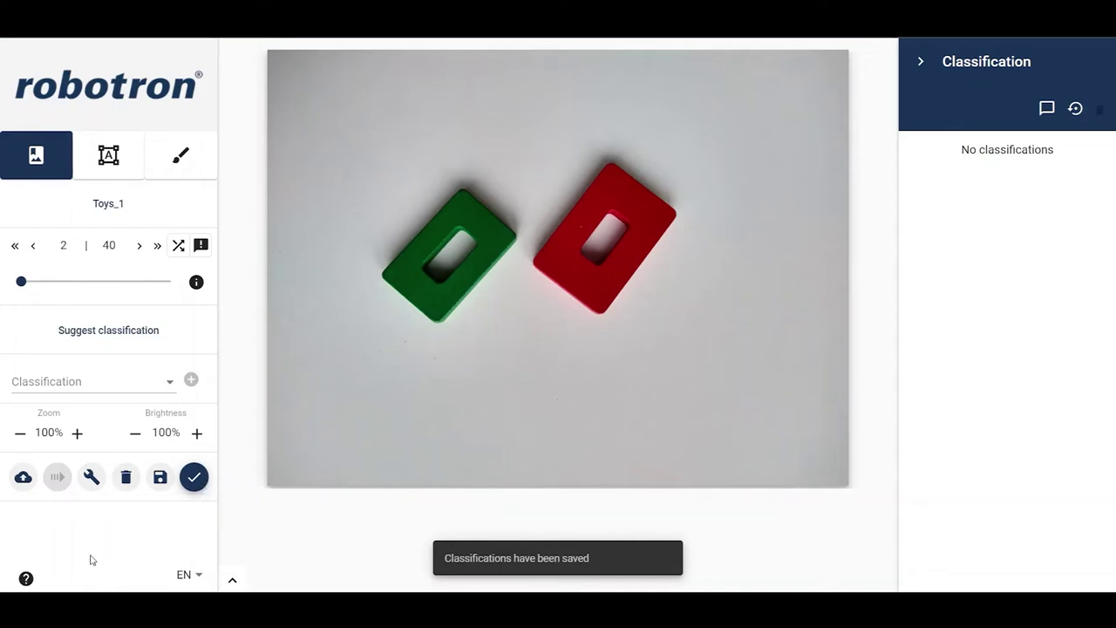
Review the keyboard shortcuts list, then go back to the previous image
left_click(26, 578)
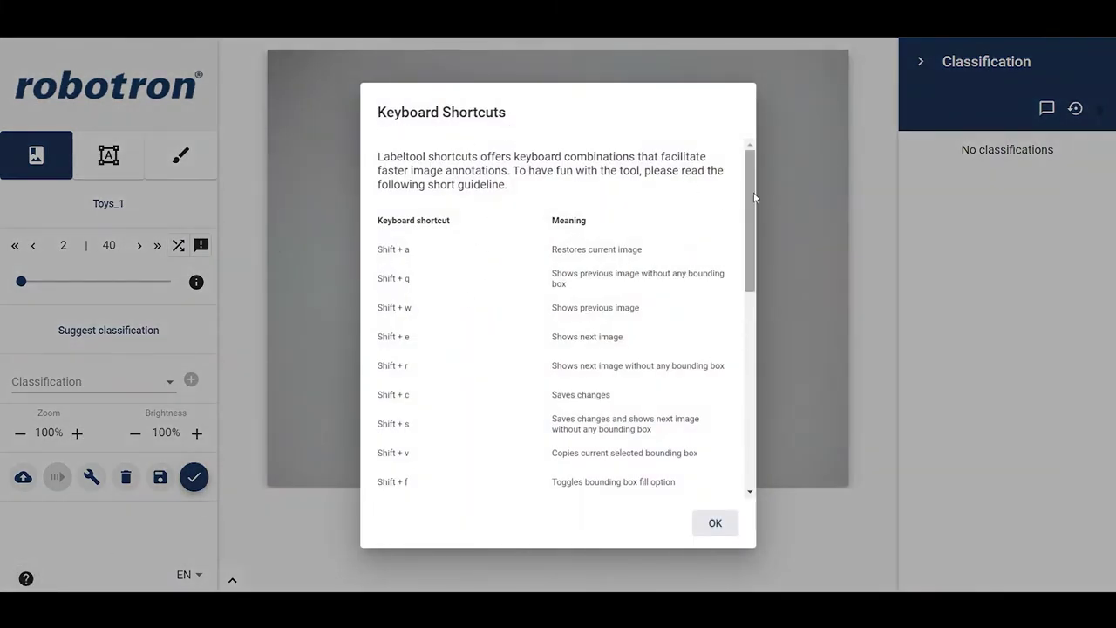
left_click_drag(750, 187, 740, 397)
left_click(714, 525)
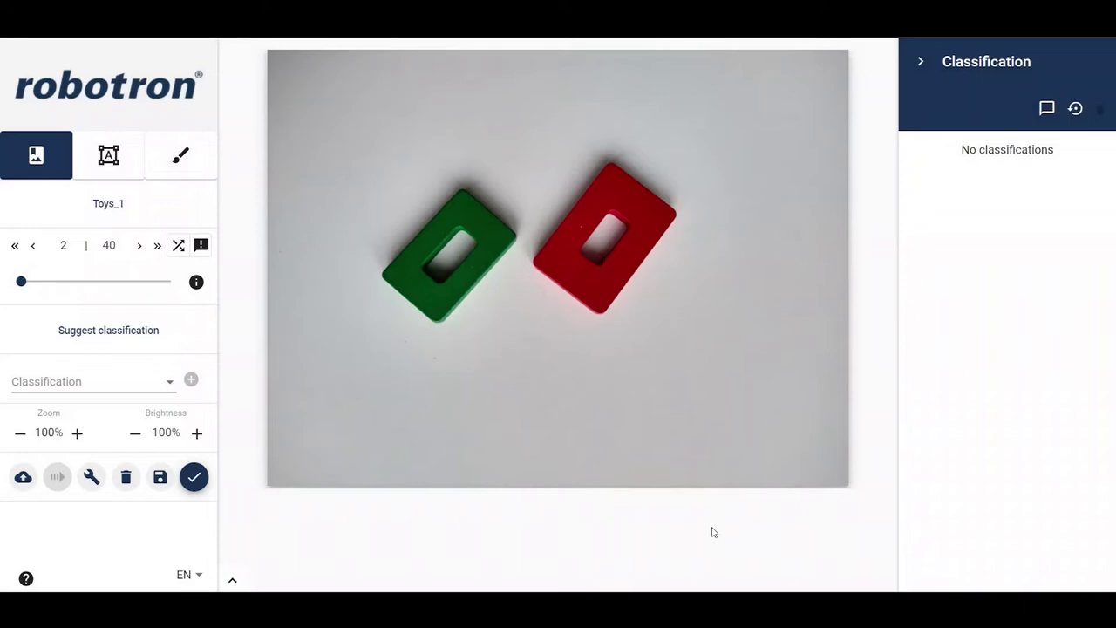
key("Left")
Switch the interface language to German and then back to English
left_click(197, 577)
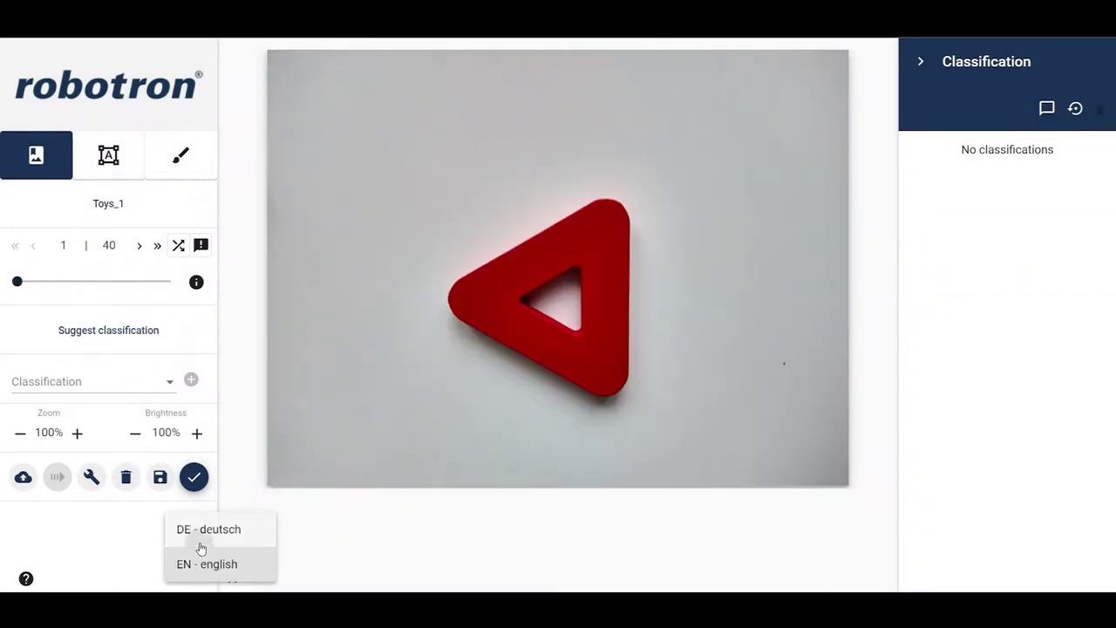
left_click(201, 543)
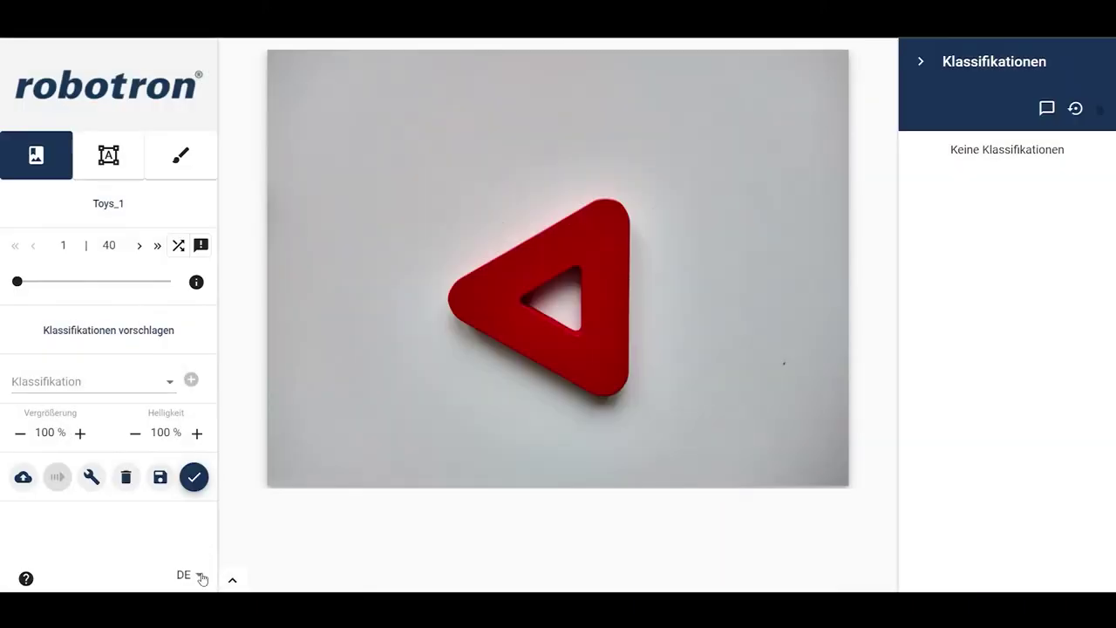
left_click(200, 579)
left_click(202, 569)
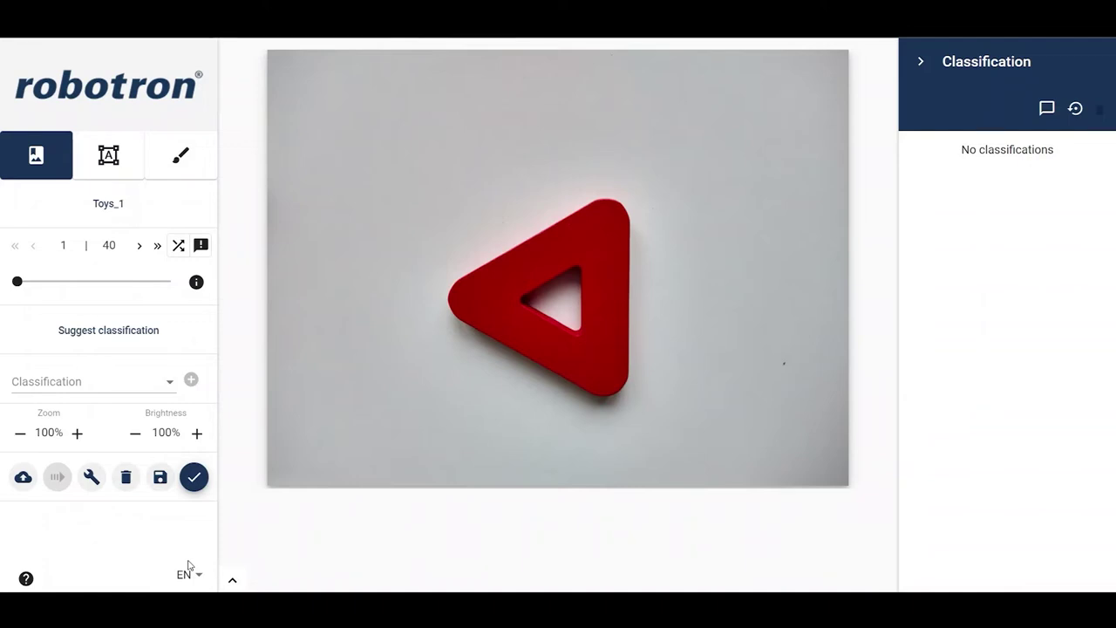
Add a Triangle classification to the red triangle image, save, and advance to image 2
left_click(35, 168)
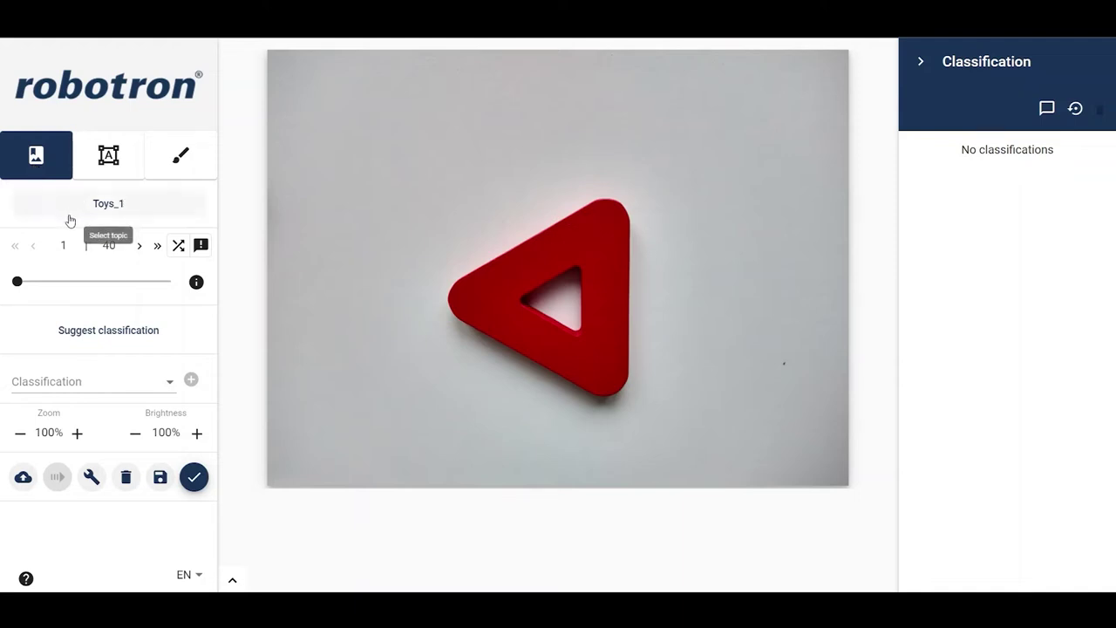
left_click(170, 386)
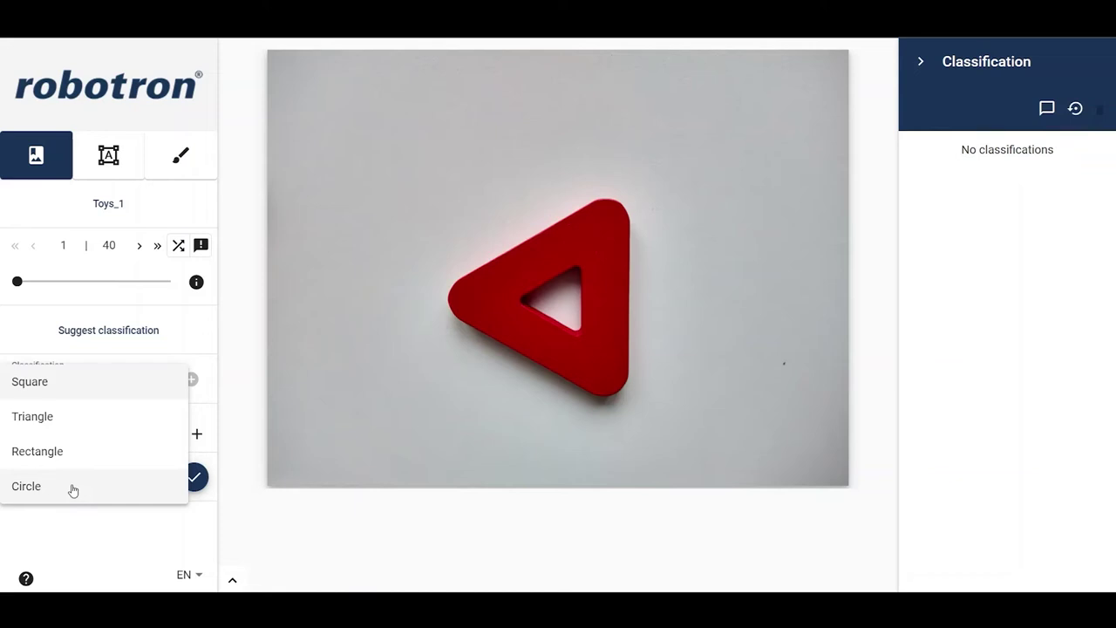
left_click(86, 427)
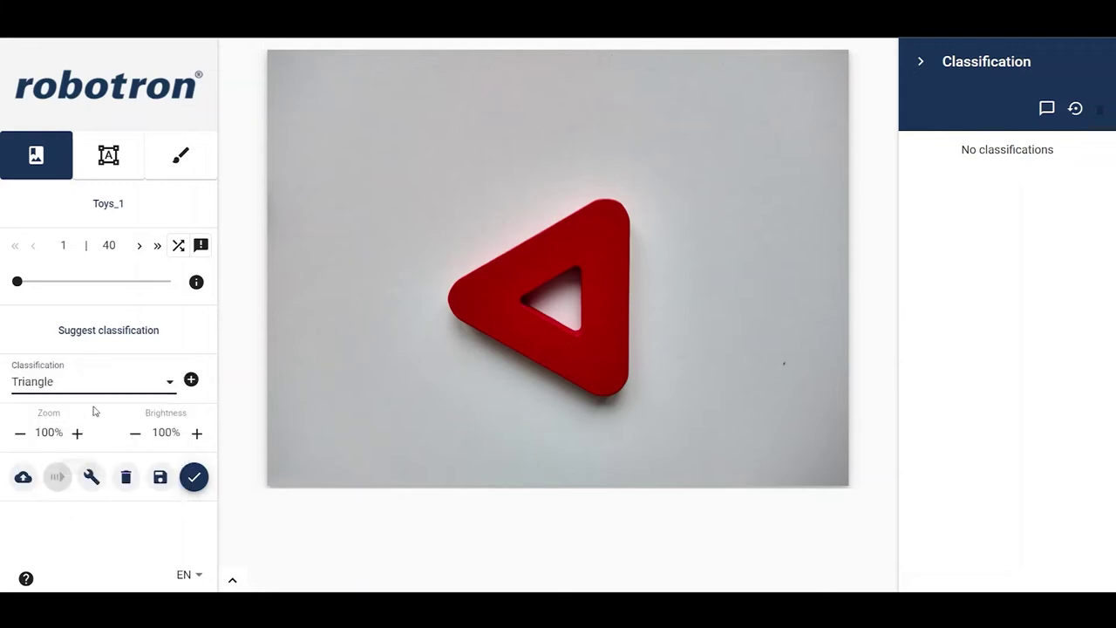
left_click(191, 380)
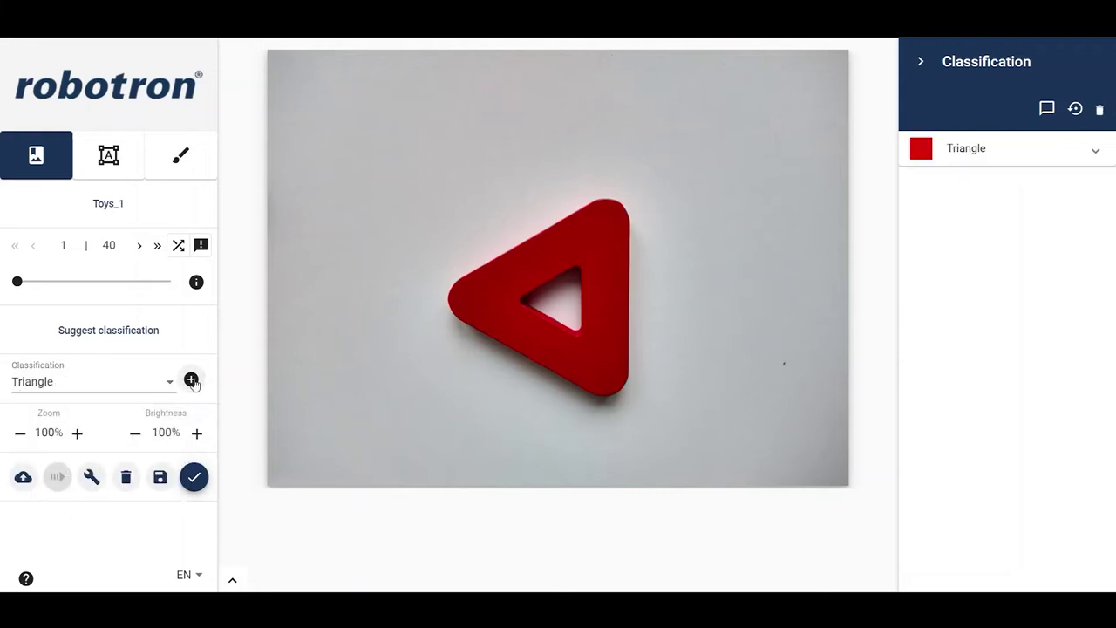
left_click(1046, 155)
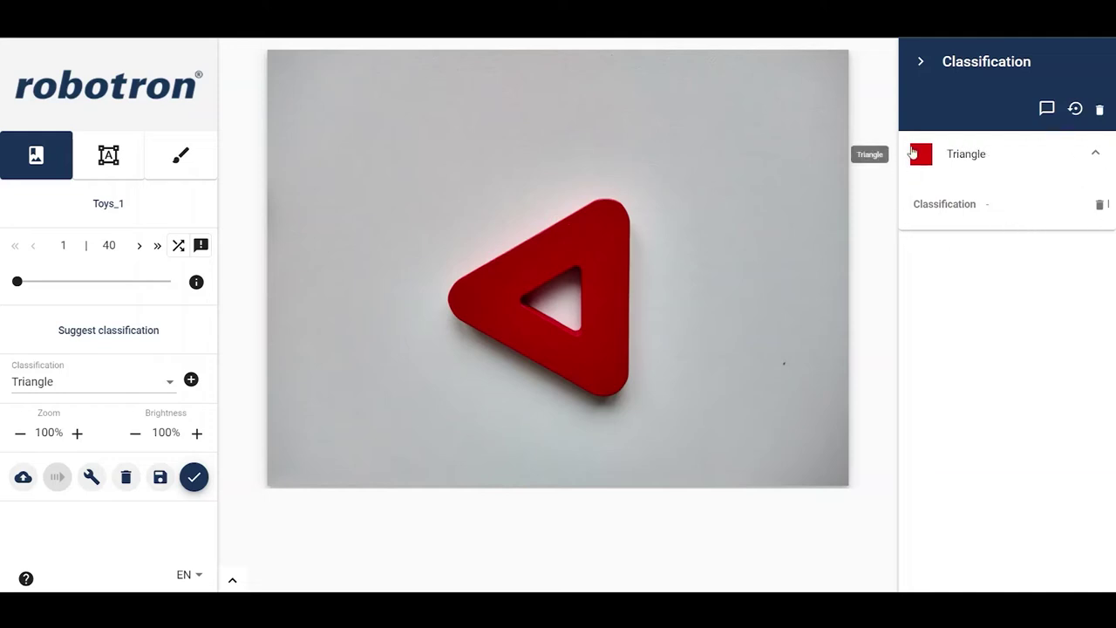
left_click(160, 477)
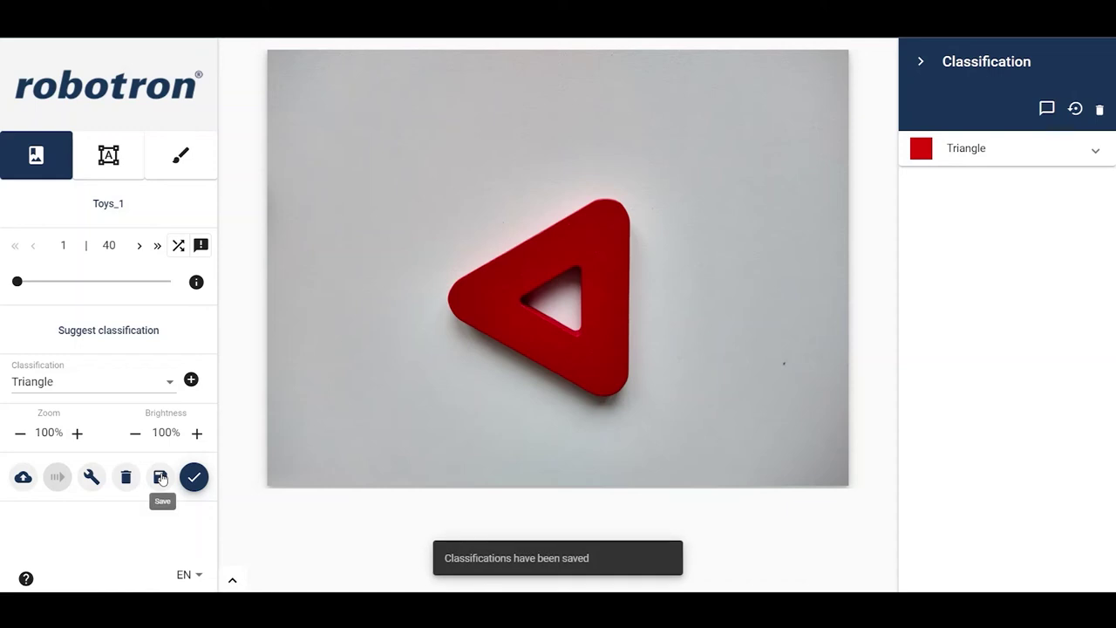
left_click(188, 479)
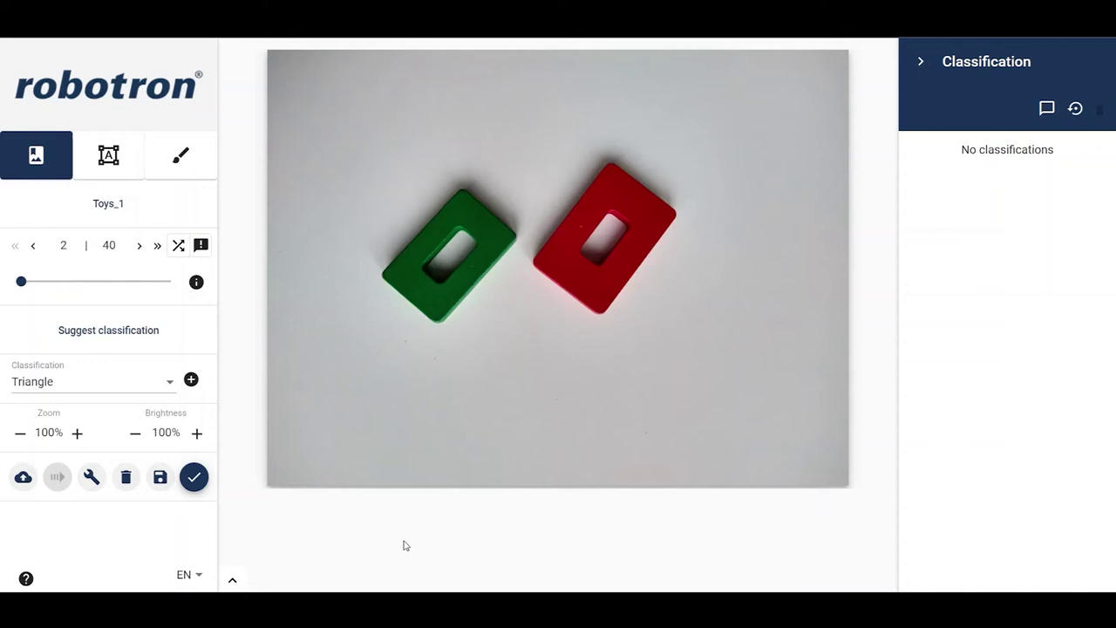
Add a Rectangle classification to image 2 and expand its details
left_click(165, 385)
left_click(158, 416)
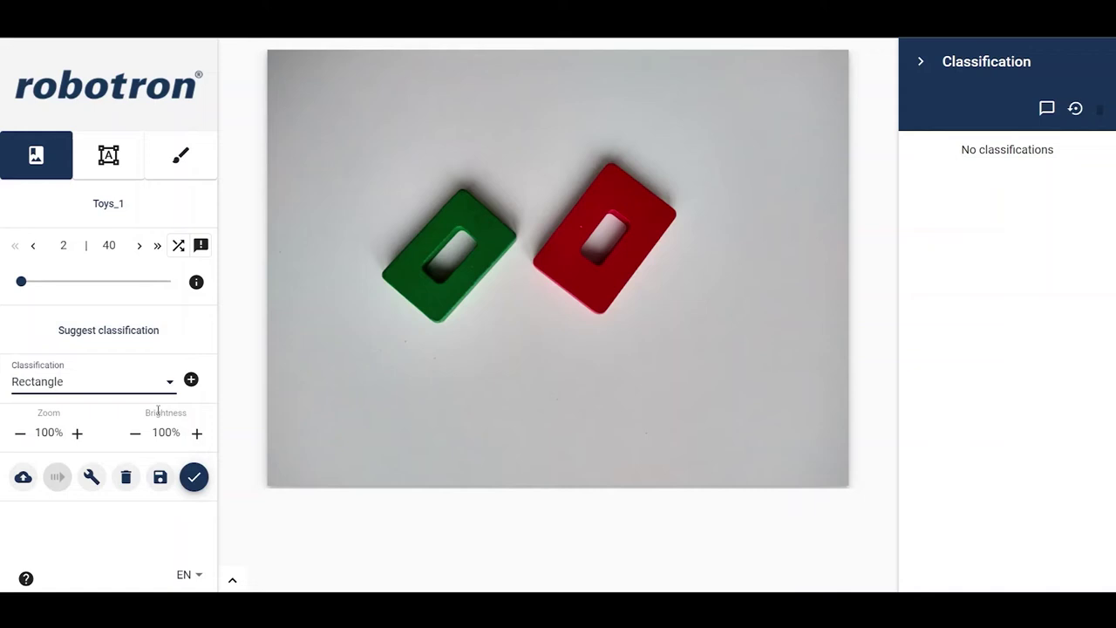
left_click(191, 380)
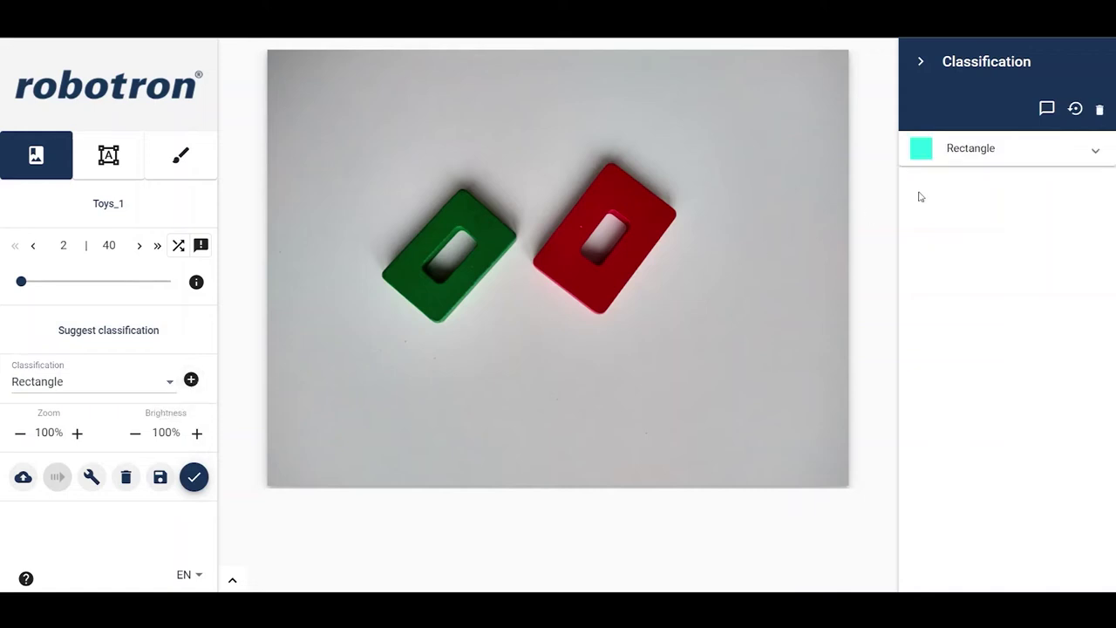
left_click(1002, 159)
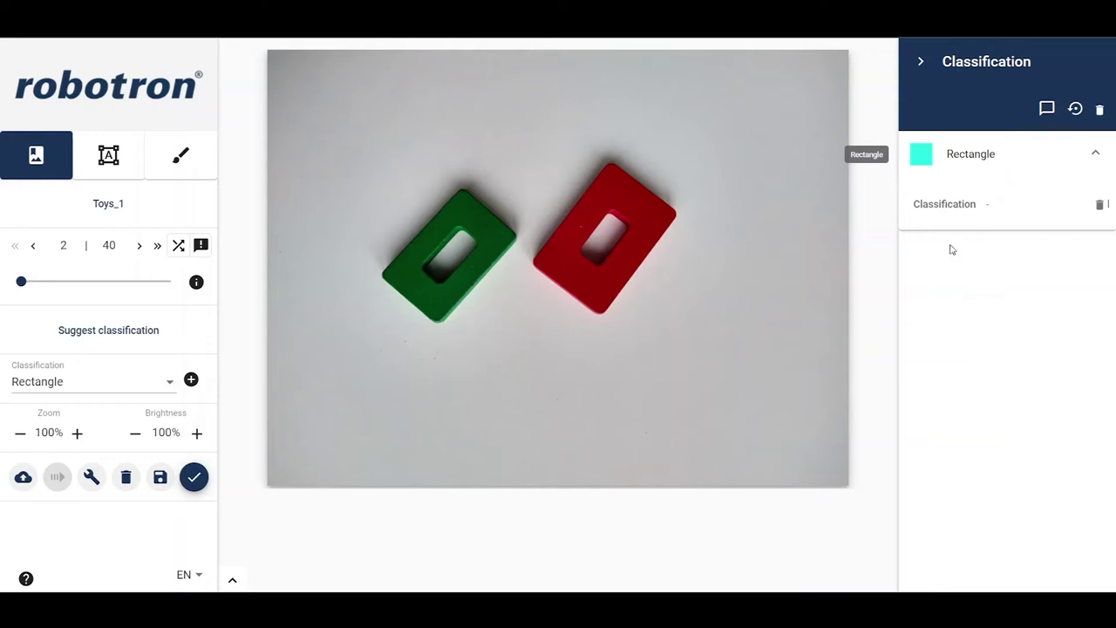
Add a Circle classification, then delete it again with the trash icon
left_click(155, 390)
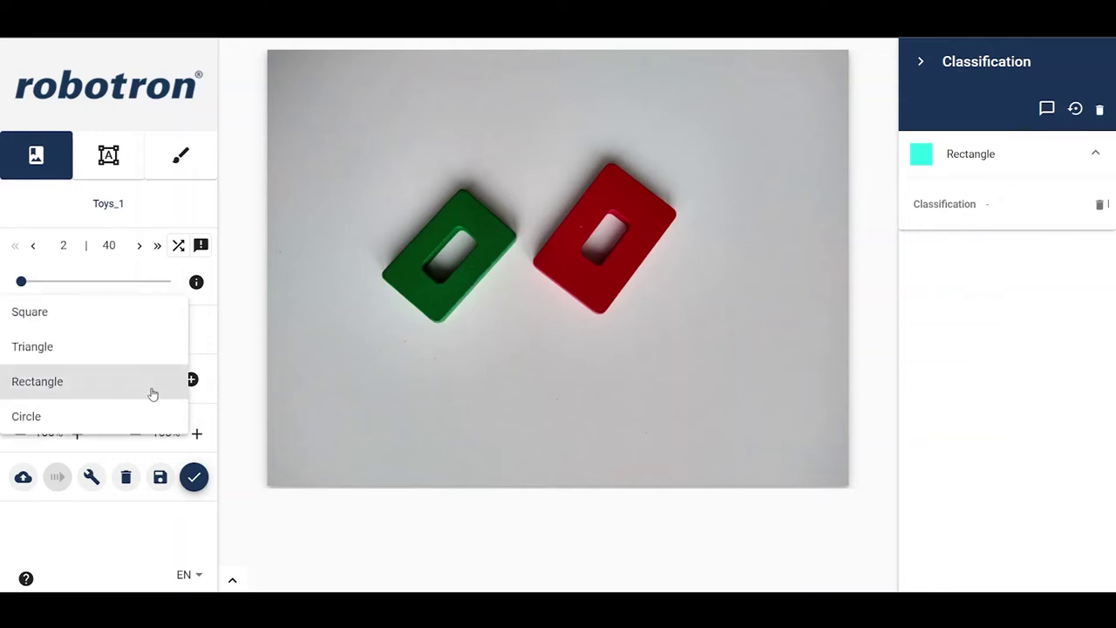
left_click(120, 419)
left_click(192, 381)
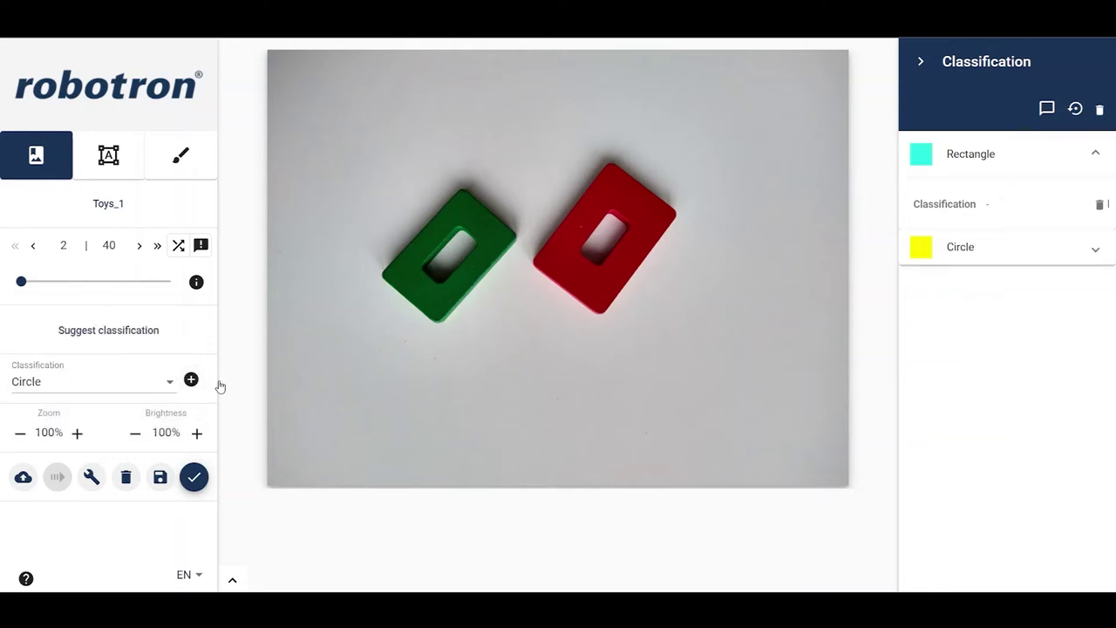
left_click(992, 260)
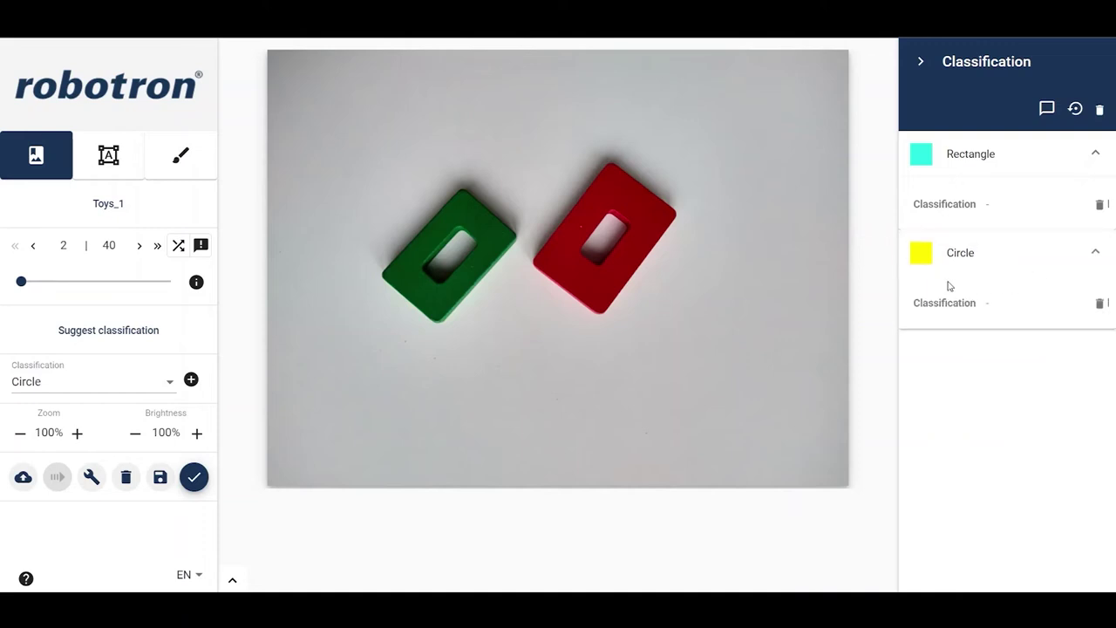
left_click(1100, 302)
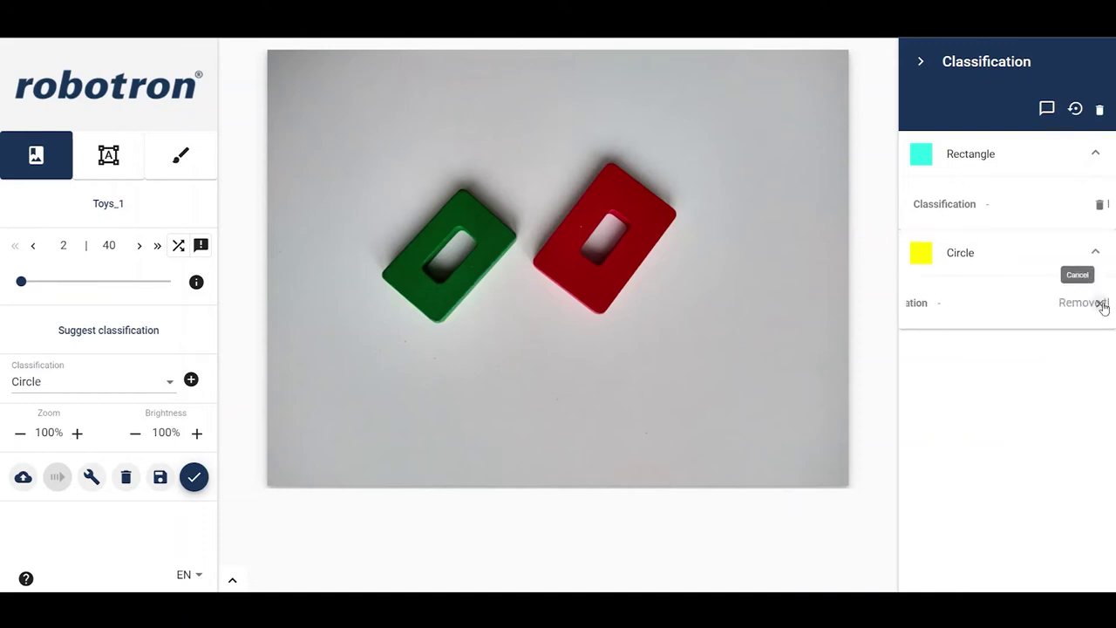
left_click(1077, 305)
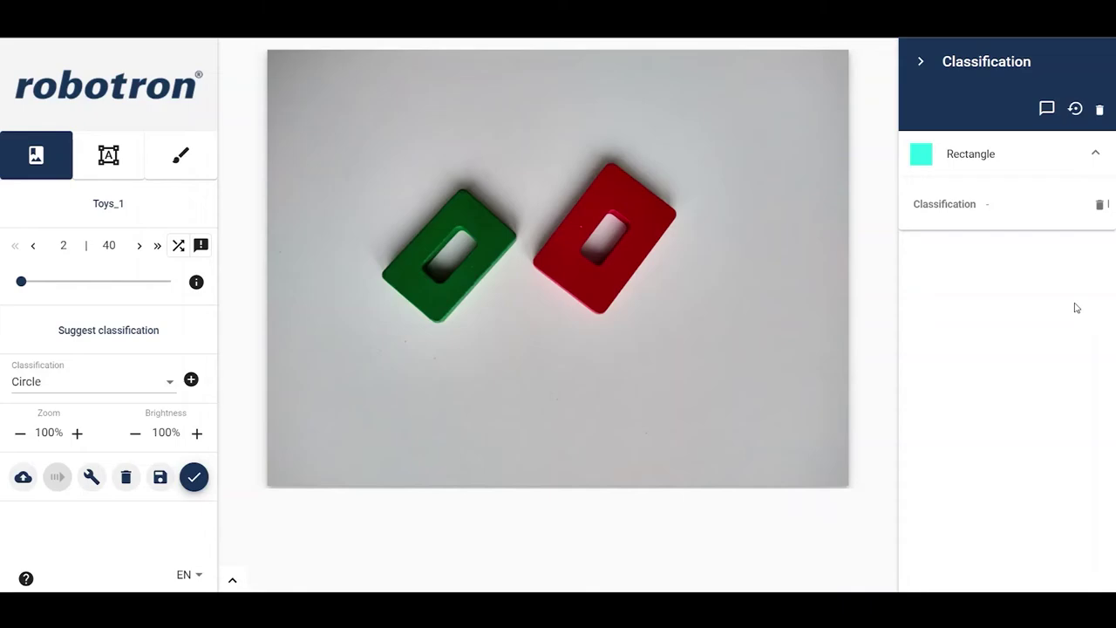
Save image 2, then give image 3 Circle and Square classifications and expand both
left_click(193, 478)
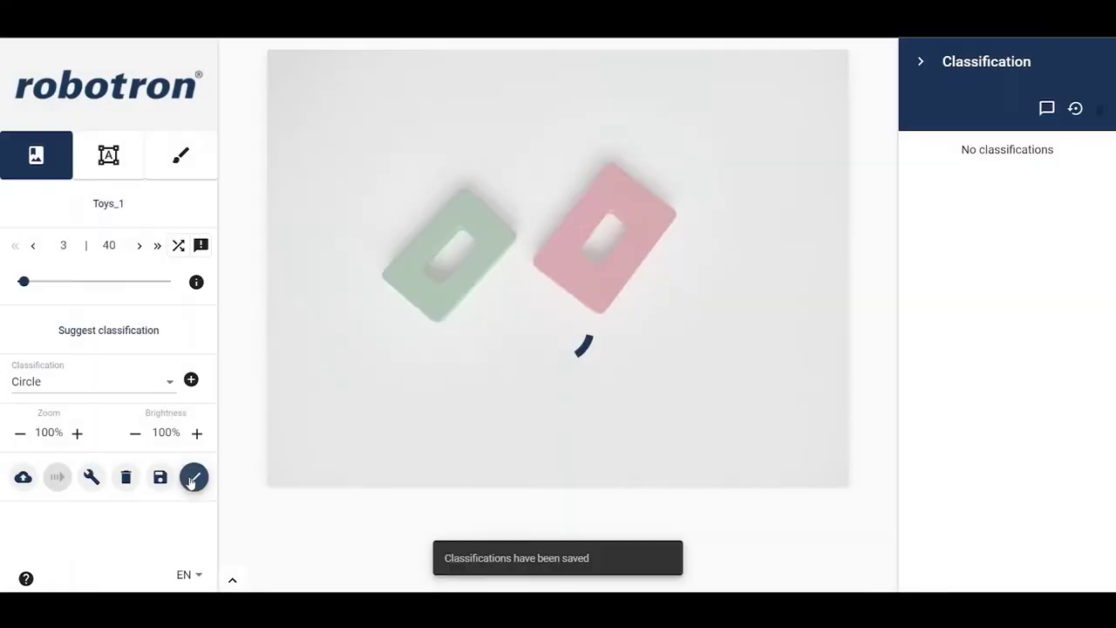
left_click(191, 380)
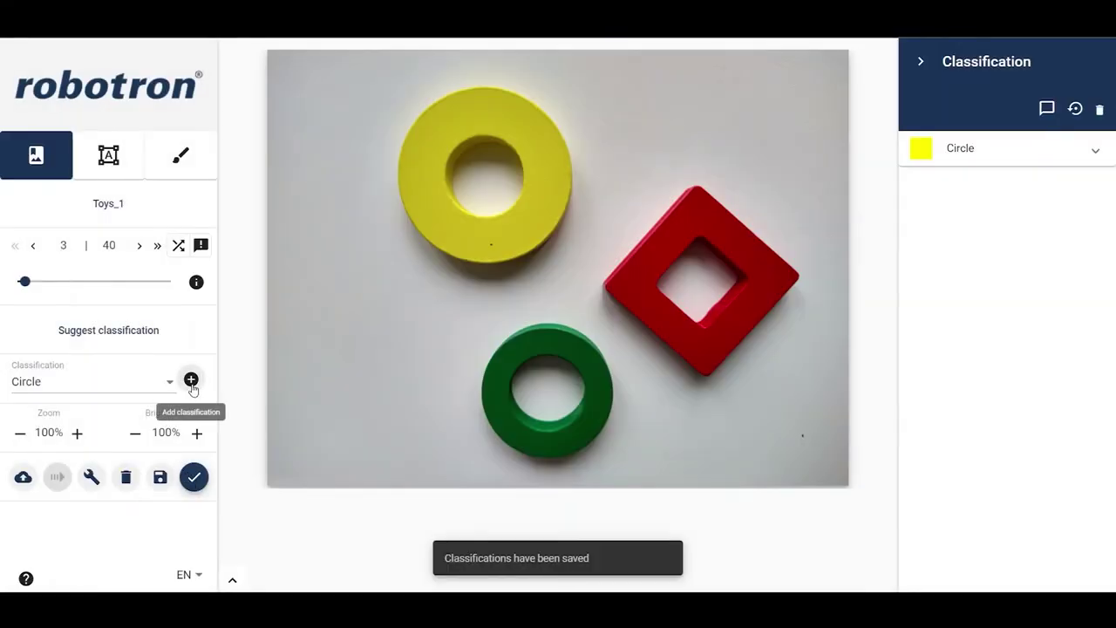
left_click(171, 385)
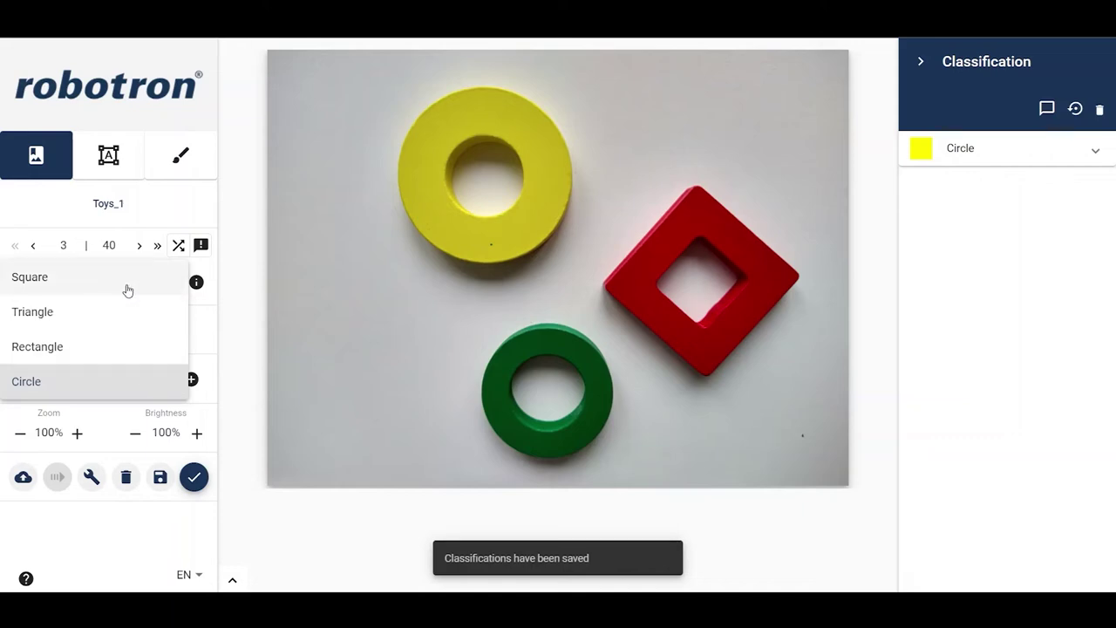
left_click(127, 287)
left_click(191, 381)
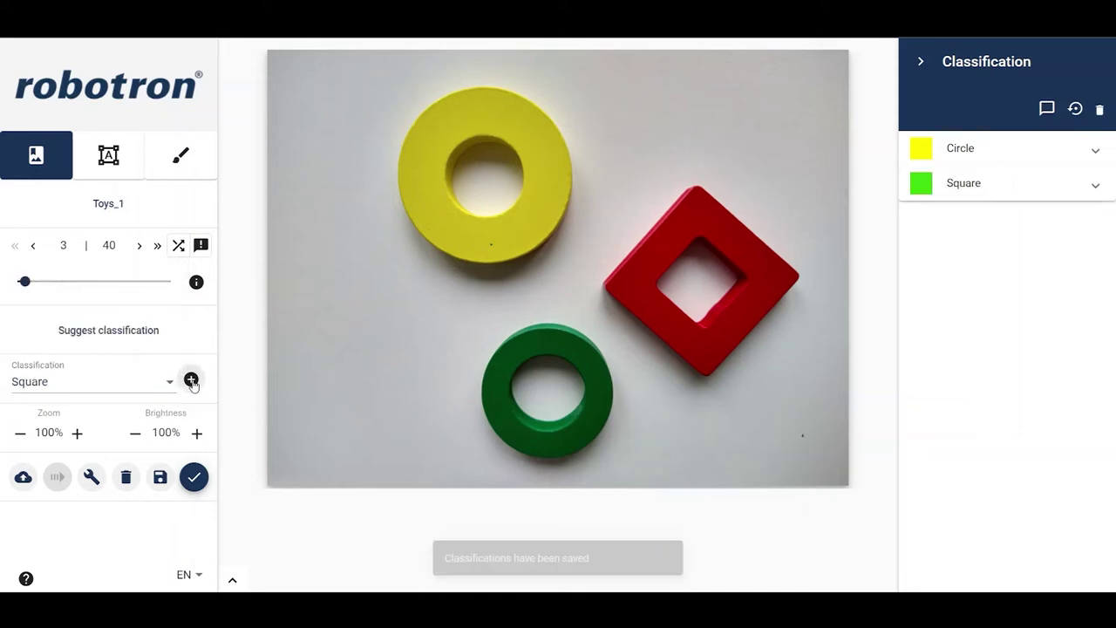
left_click(1056, 161)
left_click(1056, 251)
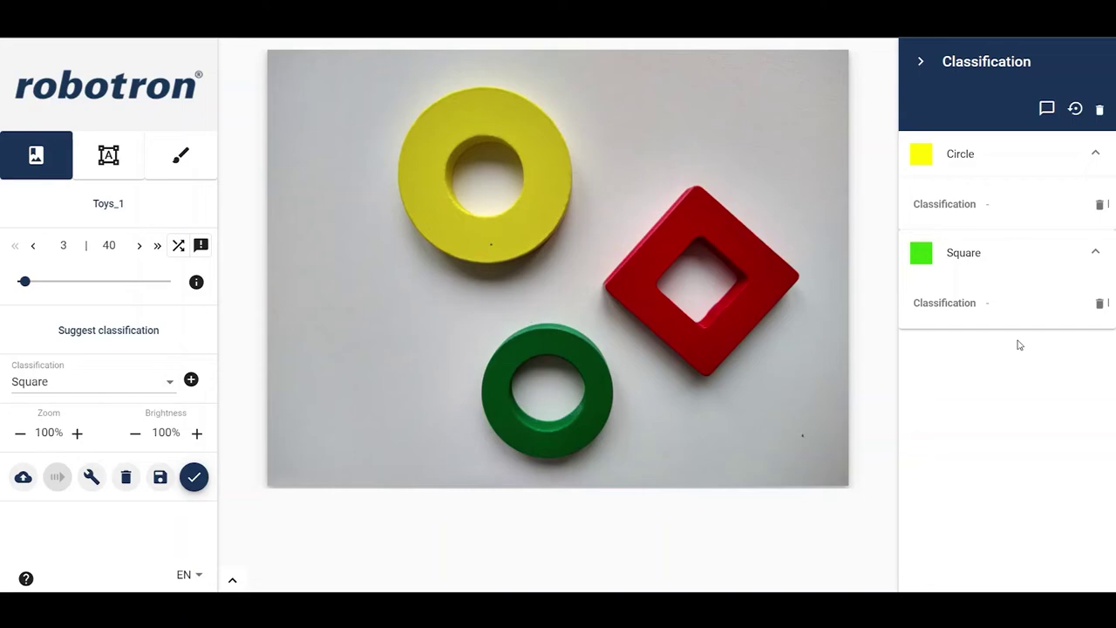
Check the Toys_1 info dialog (40 images, 2 classified), then advance to image 4
left_click(196, 284)
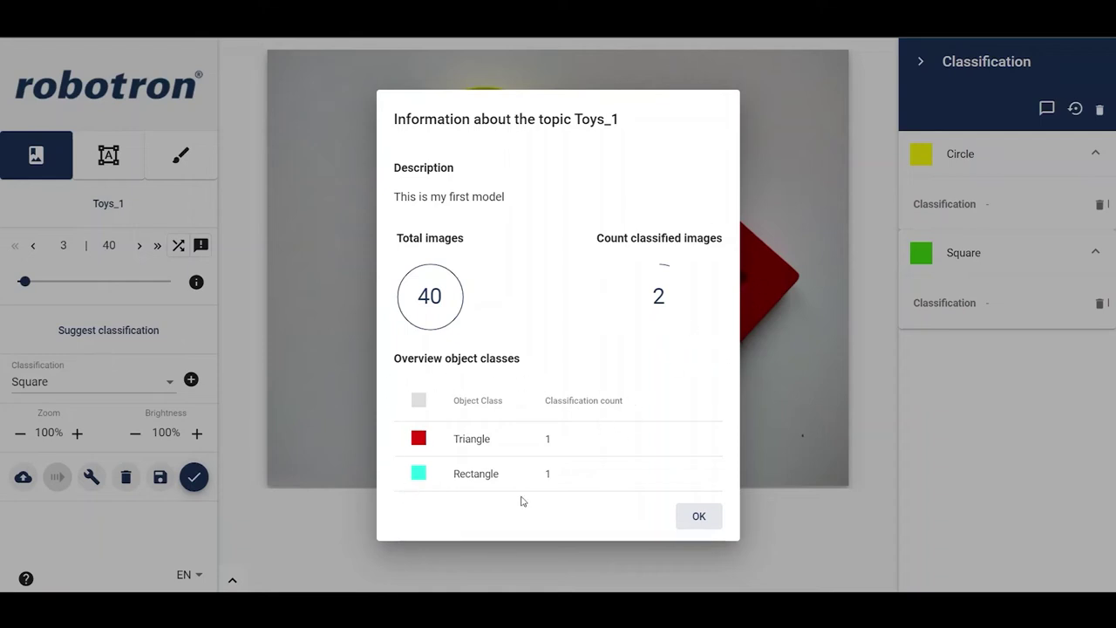
left_click(699, 514)
left_click(700, 518)
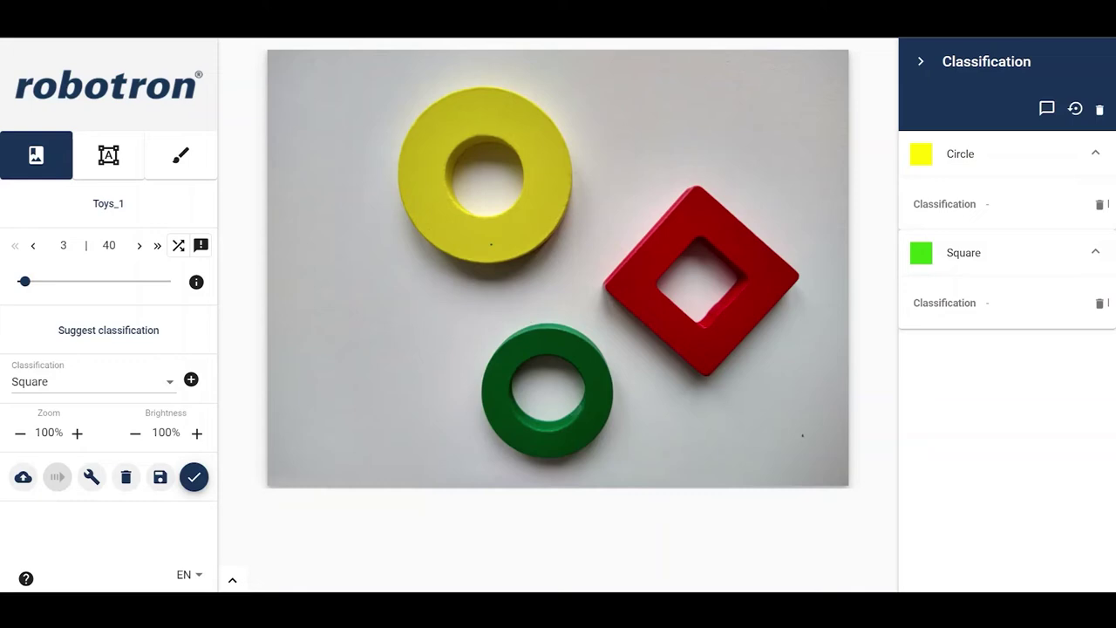
key("Right")
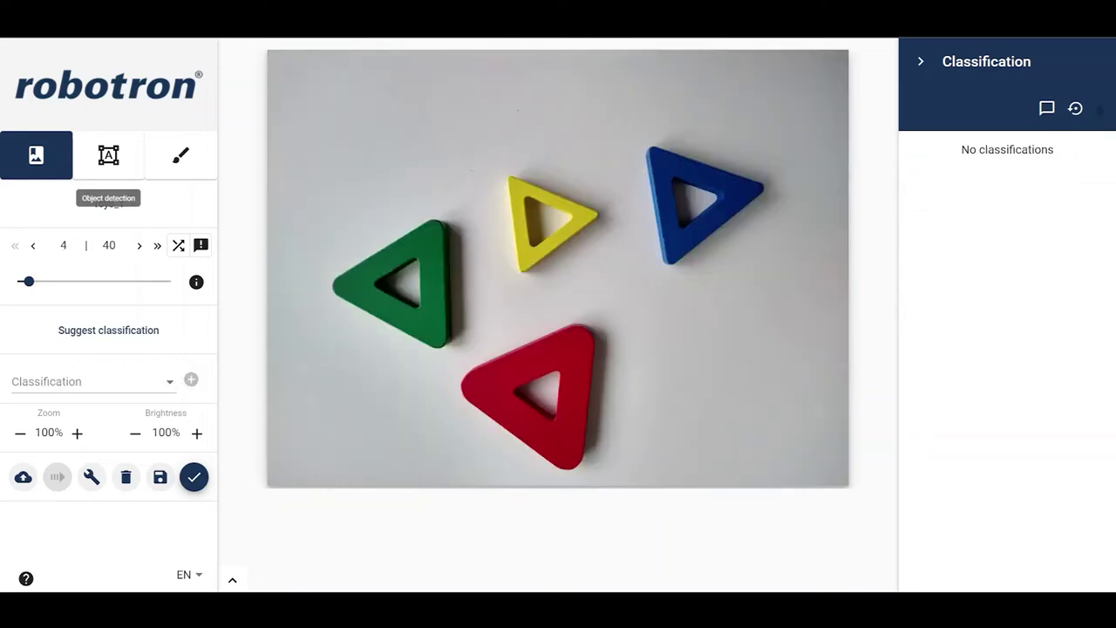
In object detection mode, draw and tighten a box around the red triangle, classed Triangle
left_click(108, 157)
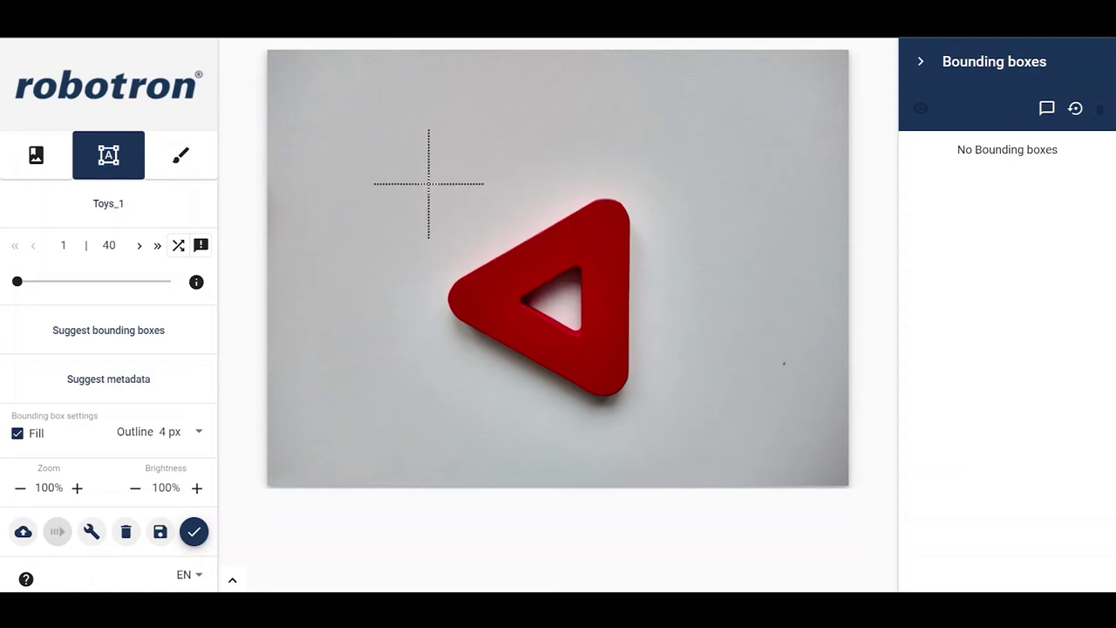
left_click_drag(428, 184, 635, 403)
left_click_drag(428, 184, 443, 193)
left_click(526, 445)
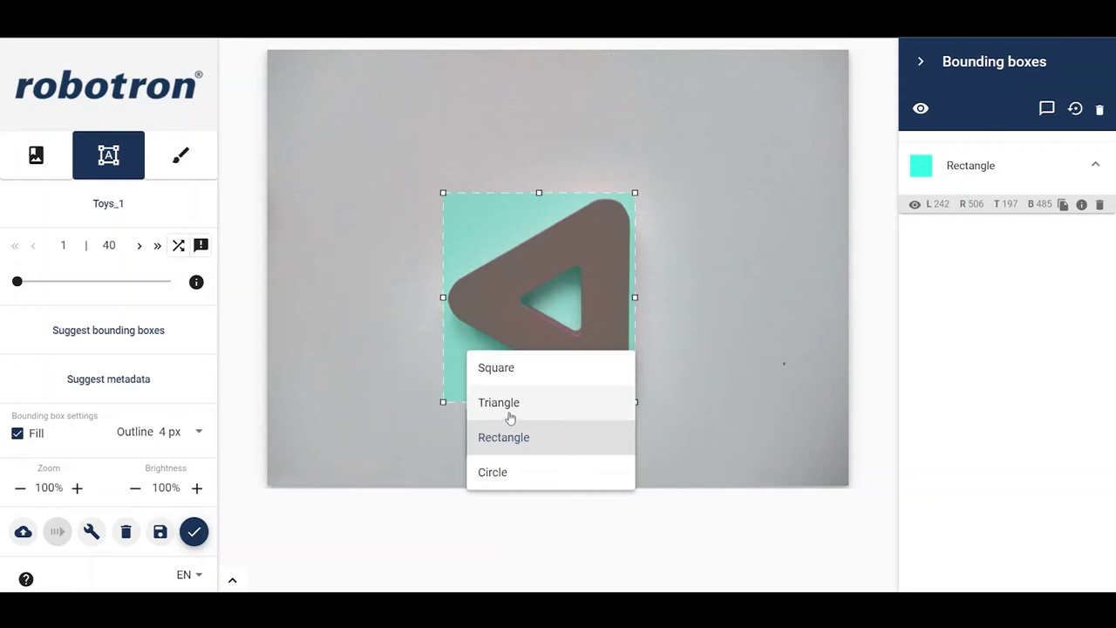
left_click(511, 406)
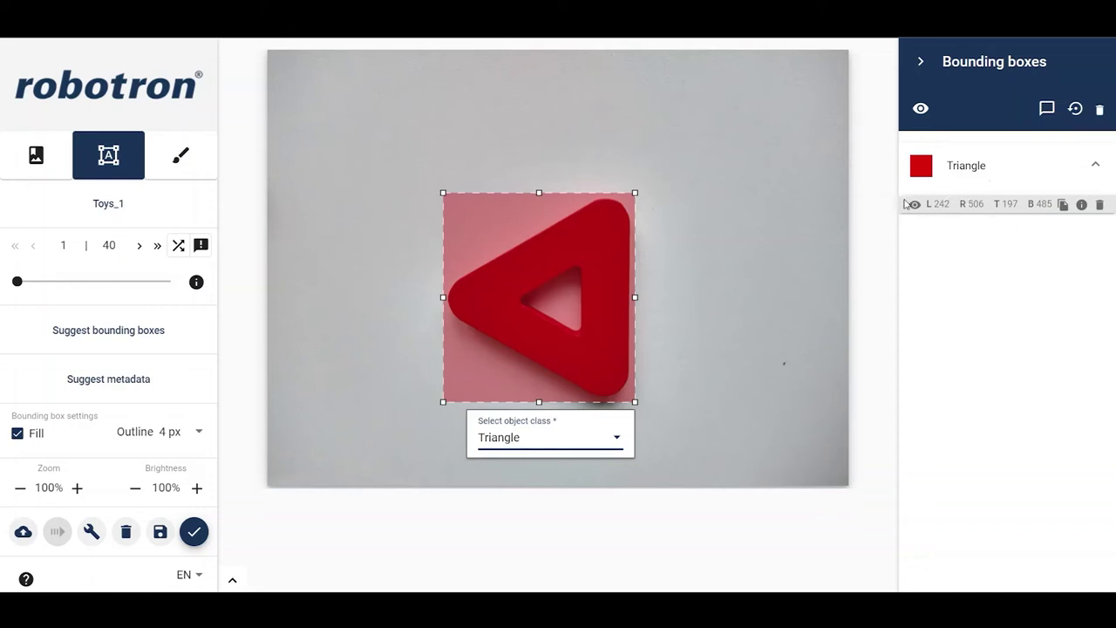
Save image 1's boxes, then box image 2's red toy and class it Rectangle
left_click(194, 534)
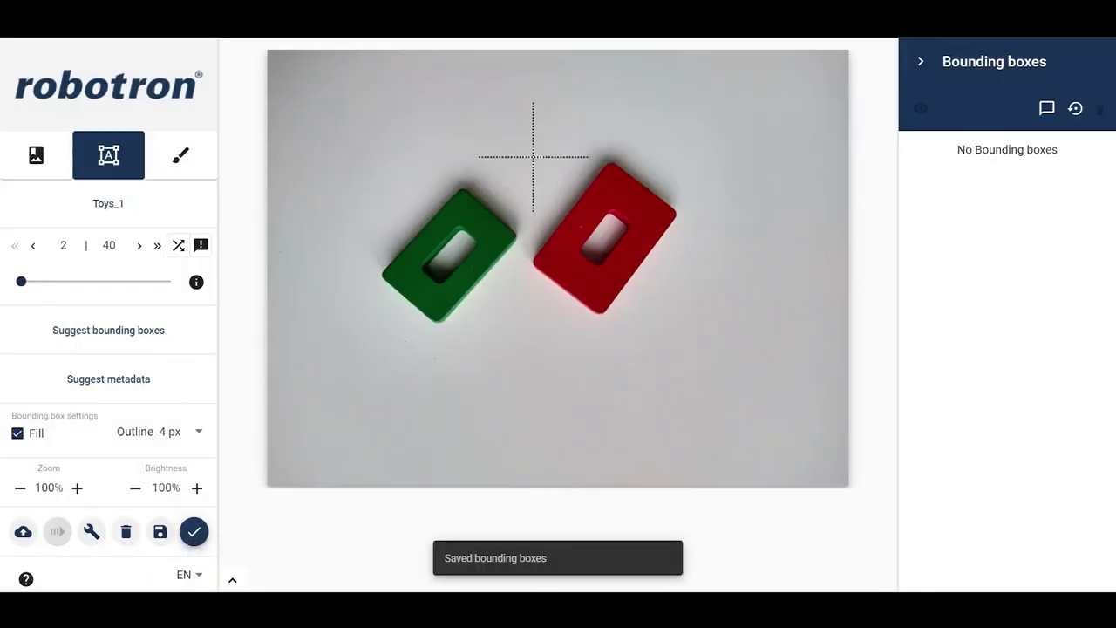
left_click_drag(530, 157, 679, 316)
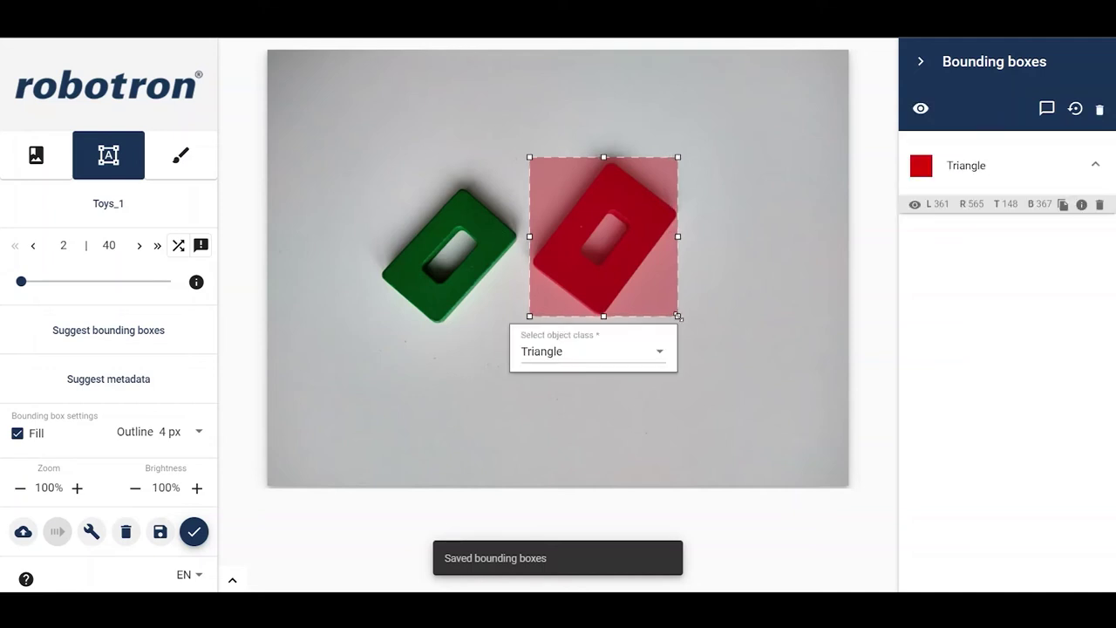
left_click(642, 351)
left_click(641, 392)
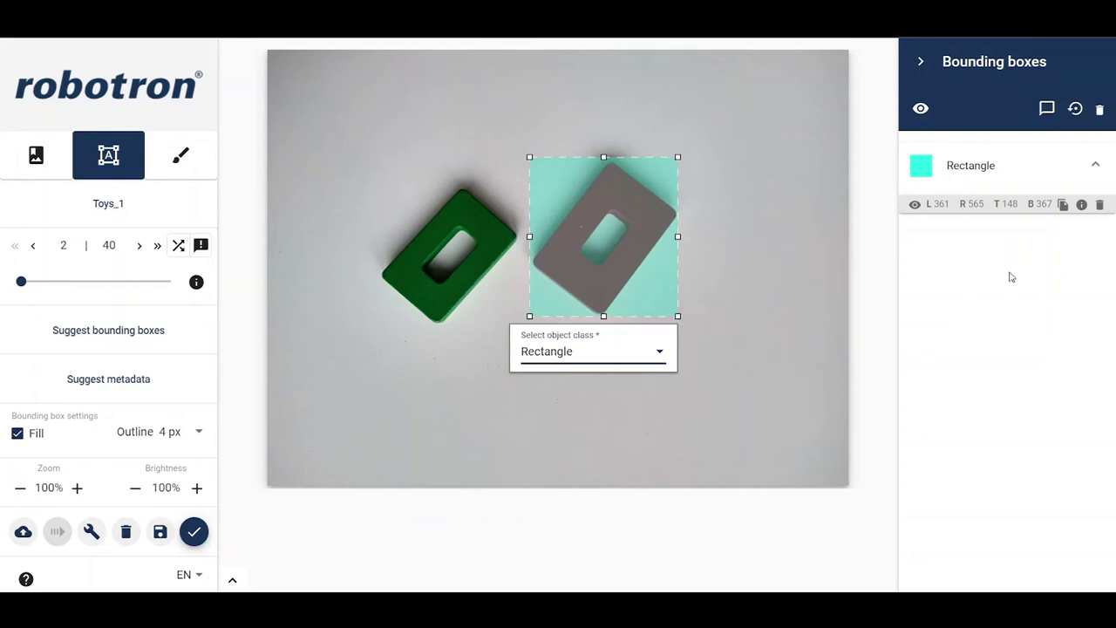
Copy the red toy's box onto the green toy, fit it, and save to advance
left_click(1062, 206)
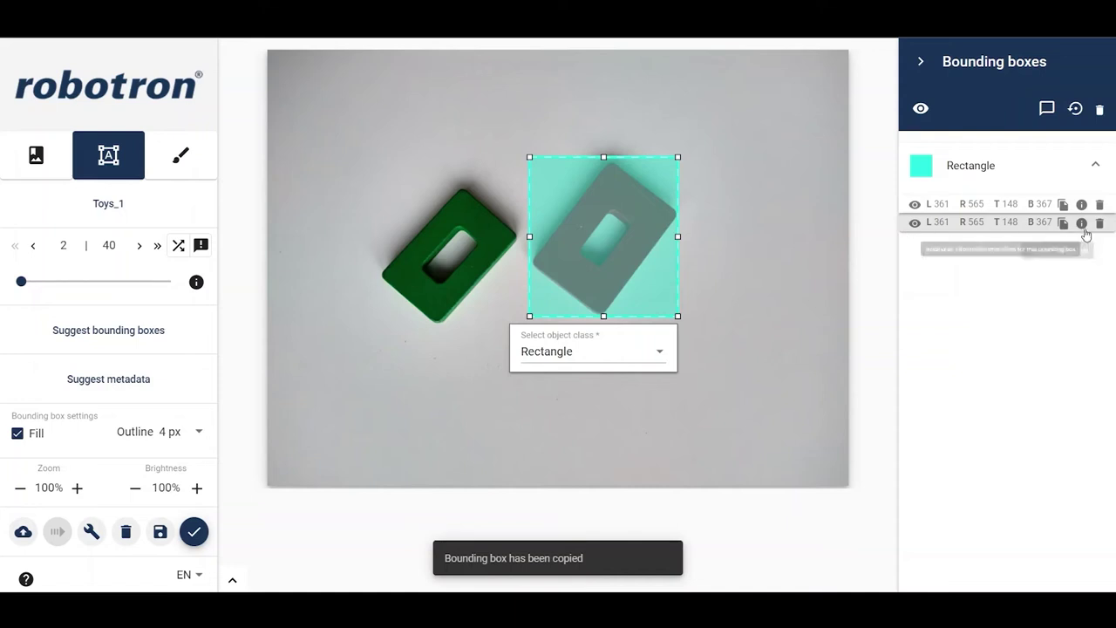
left_click_drag(613, 244, 454, 276)
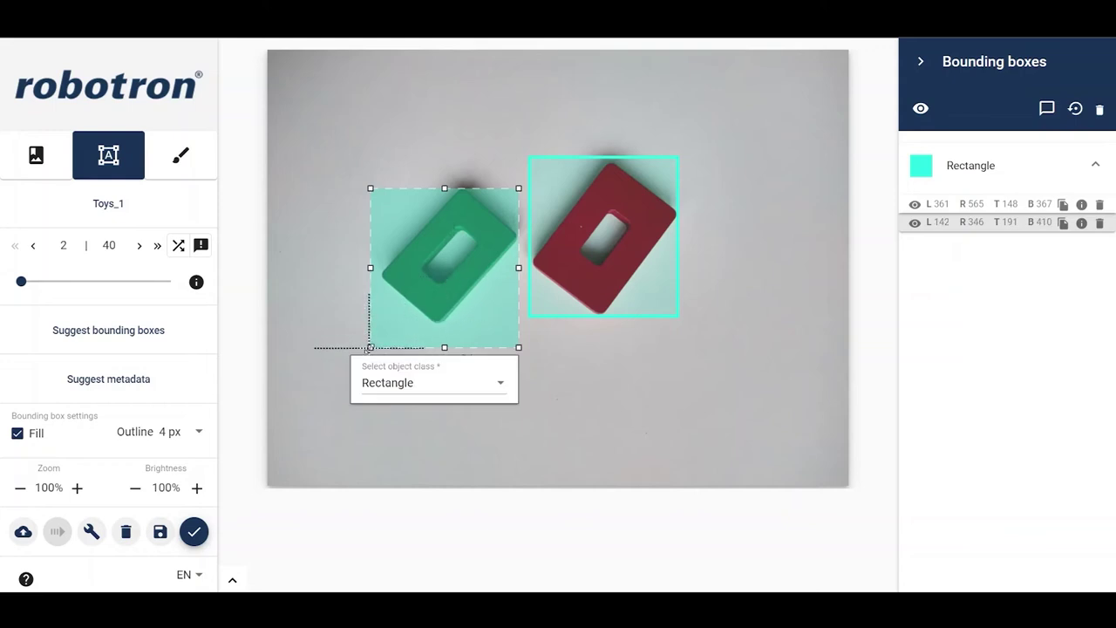
left_click_drag(371, 347, 379, 326)
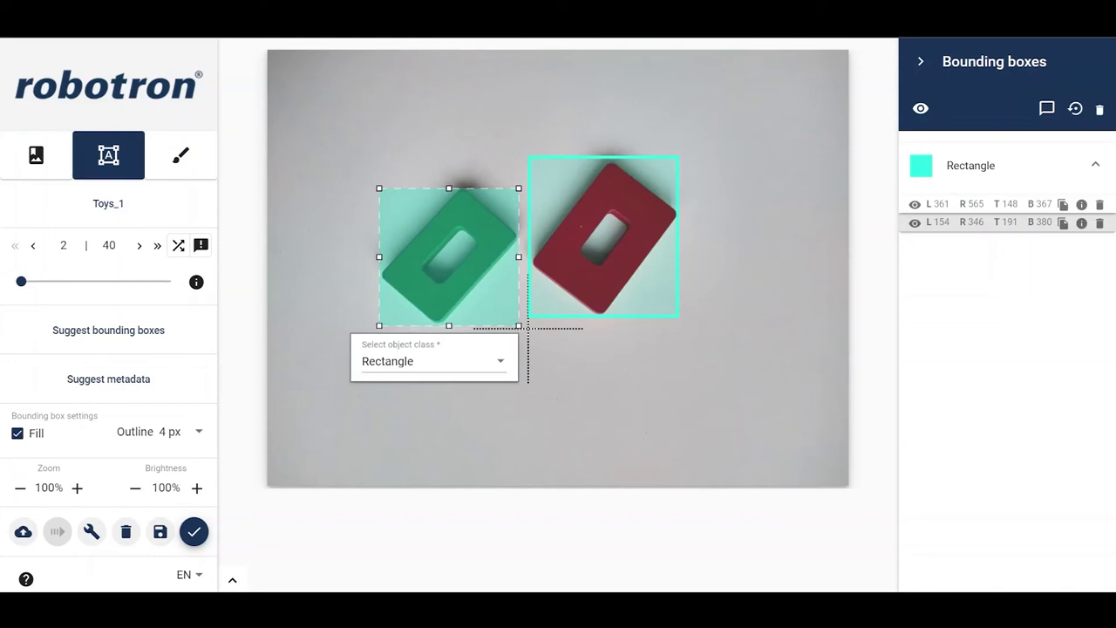
left_click(194, 532)
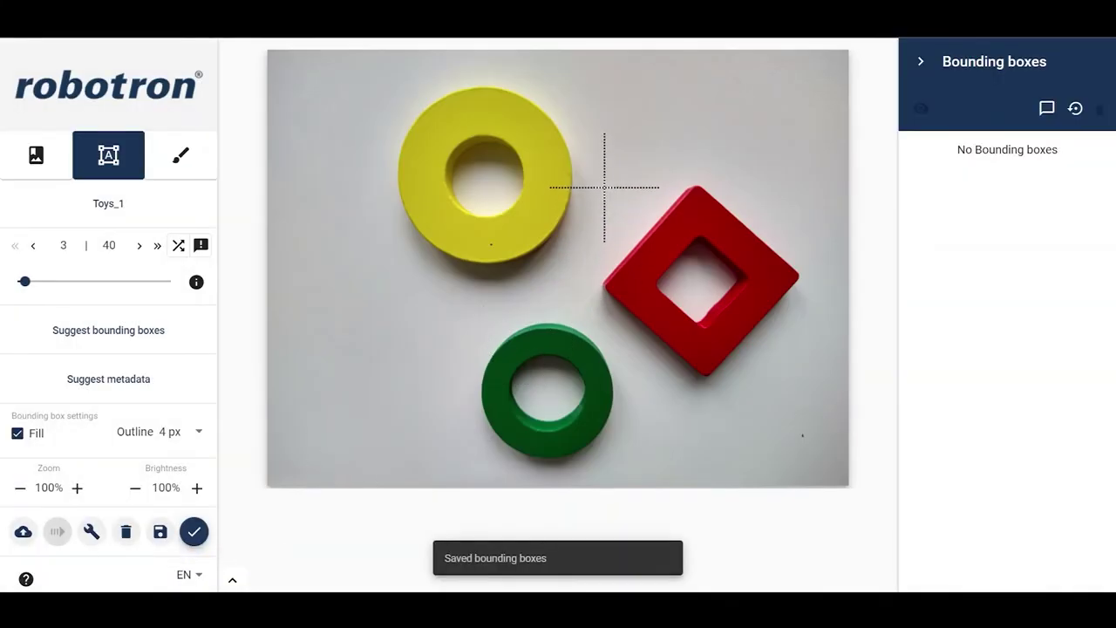
Draw bounding boxes around the red diamond (Rectangle) and the green ring
left_click_drag(610, 180, 799, 375)
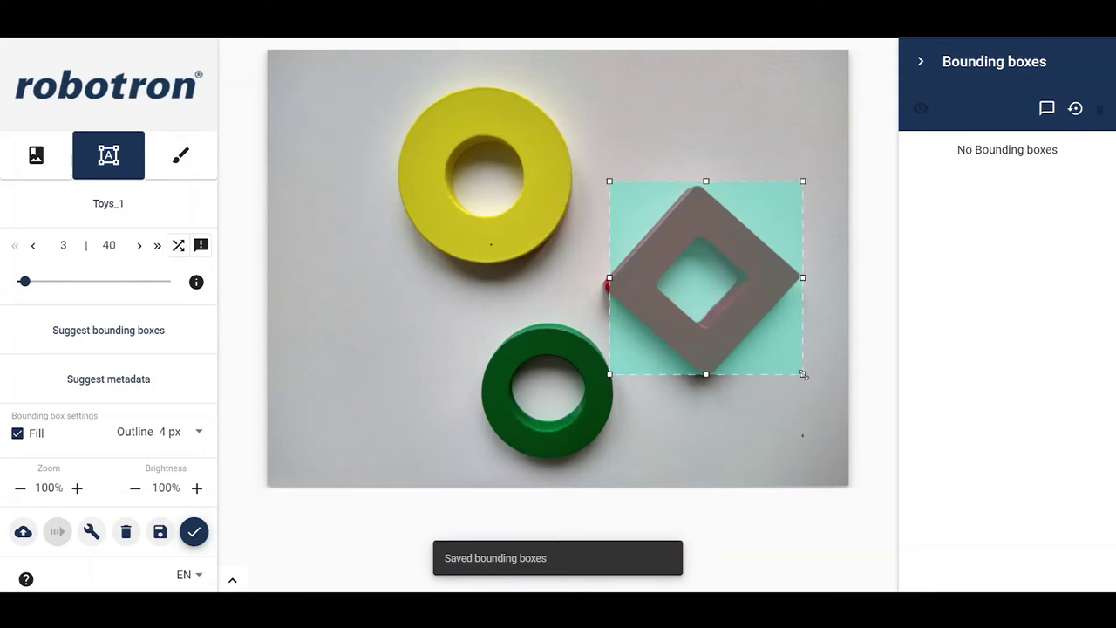
key("Return")
left_click(726, 321)
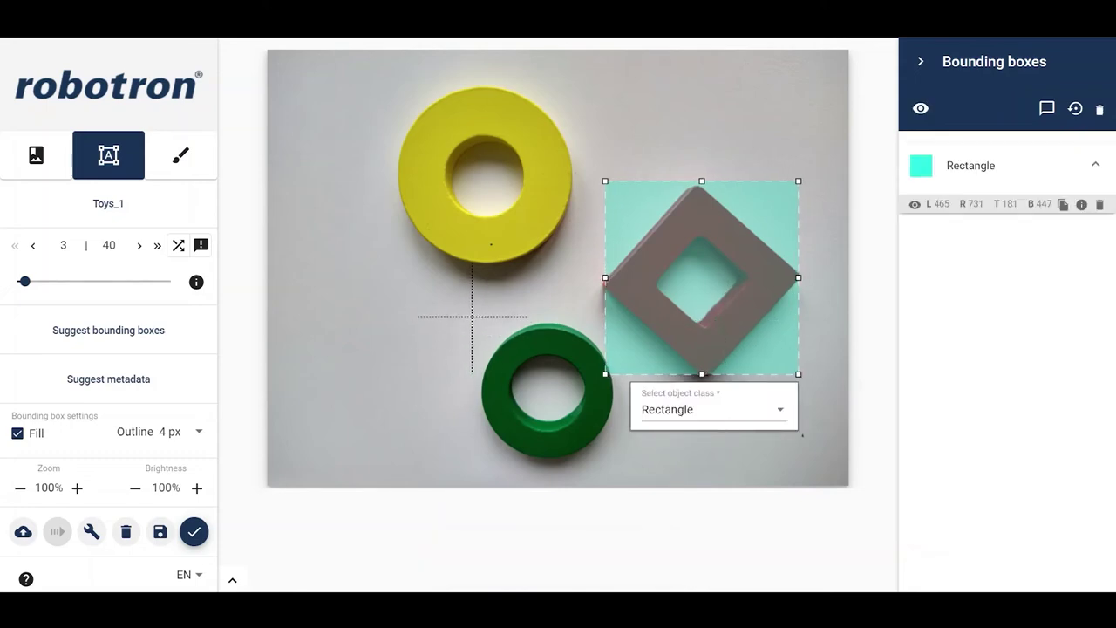
left_click_drag(468, 318, 622, 466)
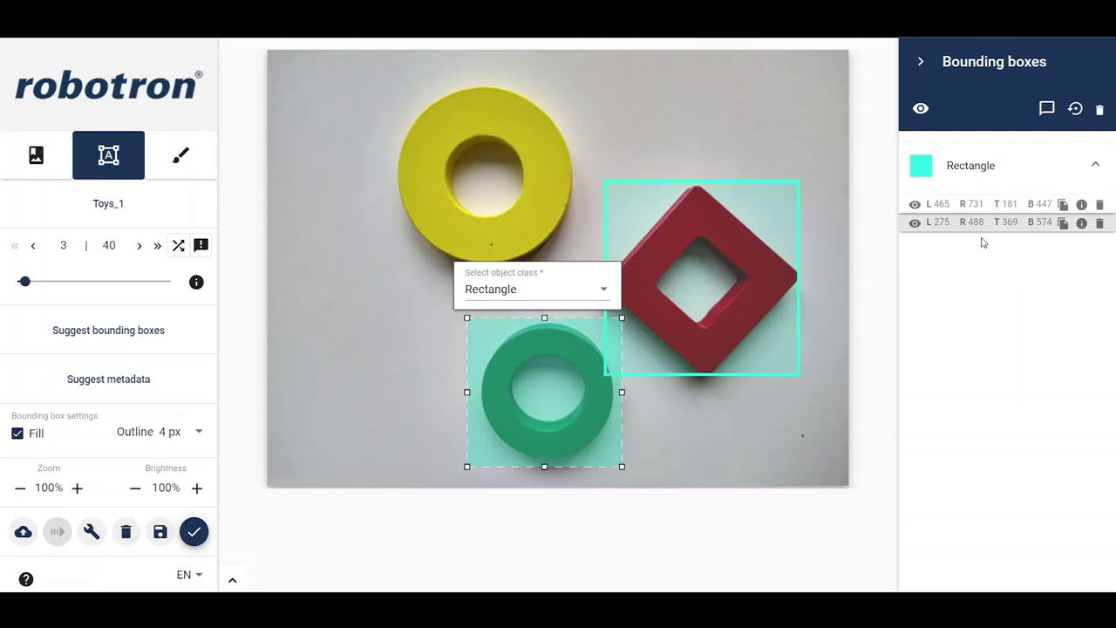
Delete the diamond's box, class the ring's box as Circle, and save
left_click(975, 206)
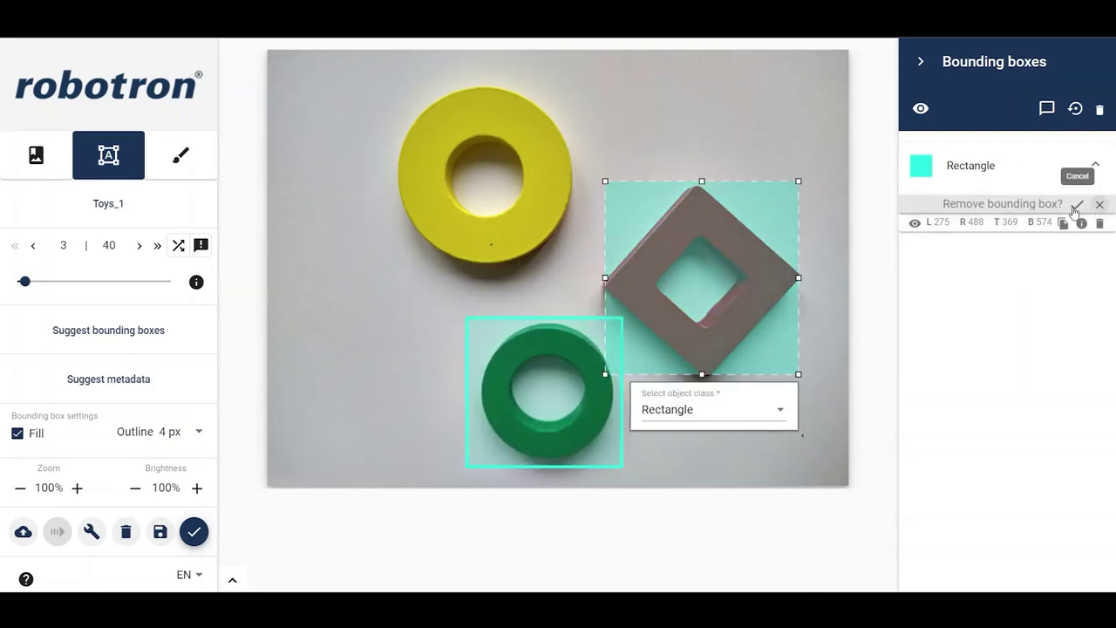
left_click(1099, 204)
left_click(558, 384)
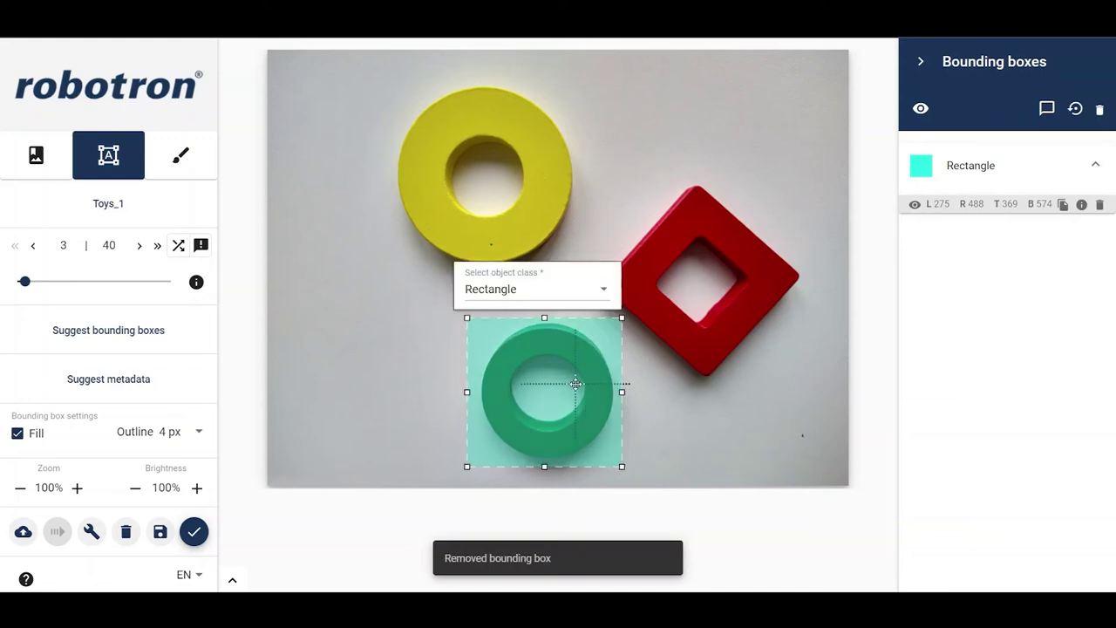
left_click(586, 296)
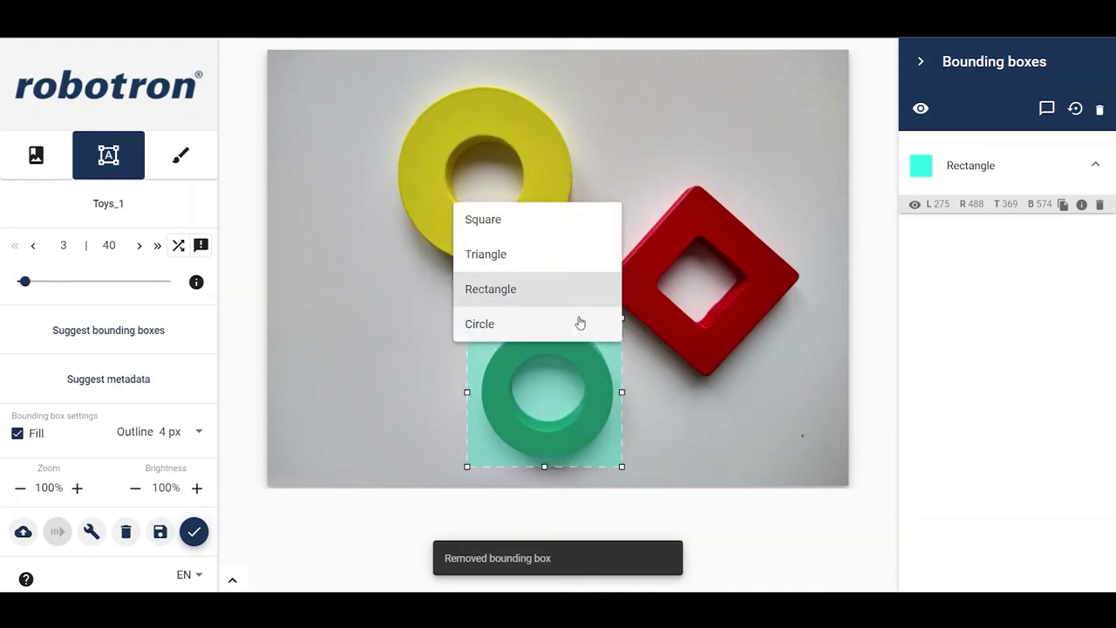
left_click(574, 324)
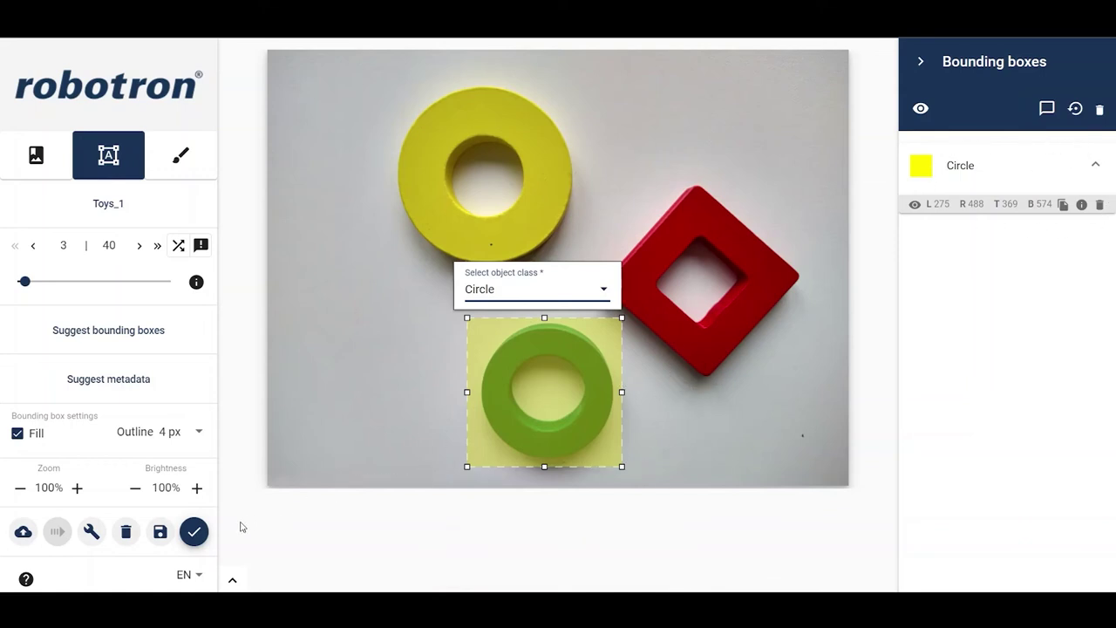
left_click(165, 539)
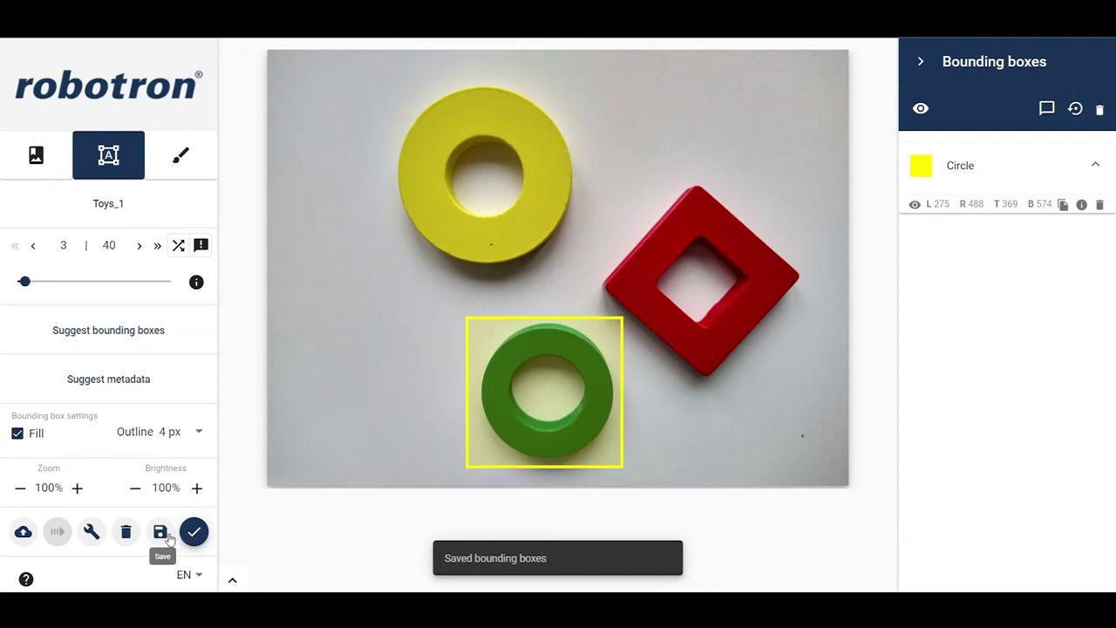
left_click(198, 284)
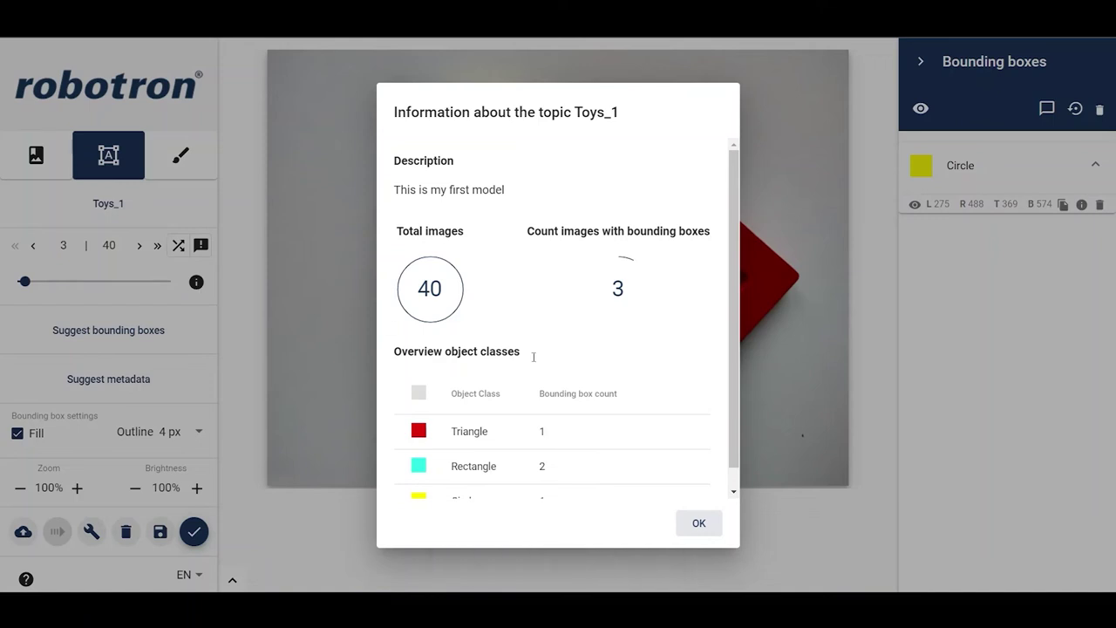
scroll(647, 375, "down", 1)
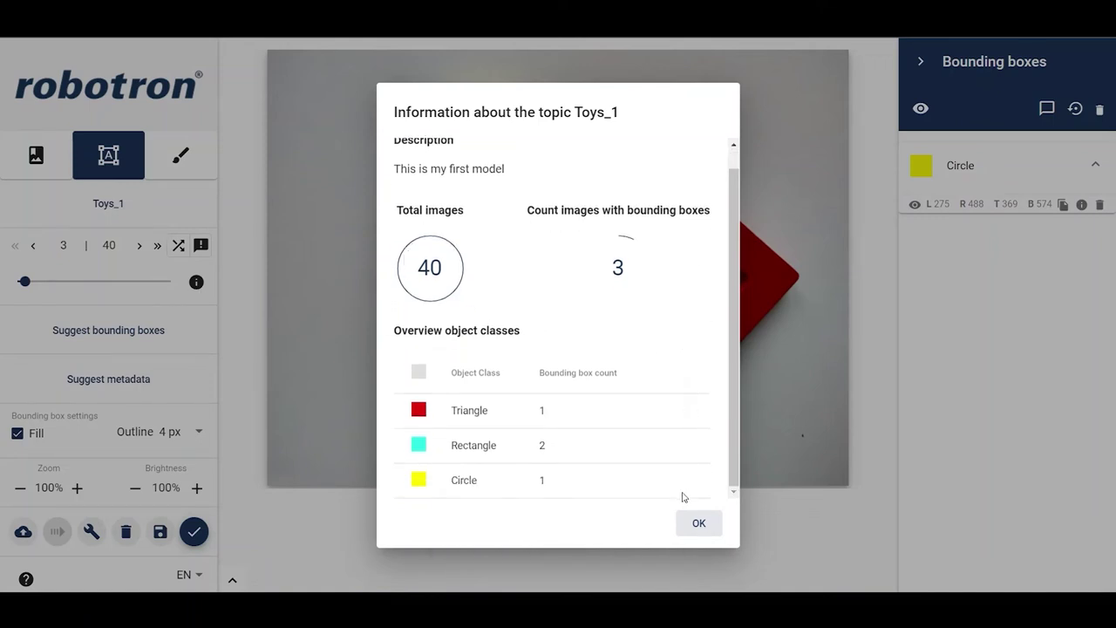
left_click(698, 524)
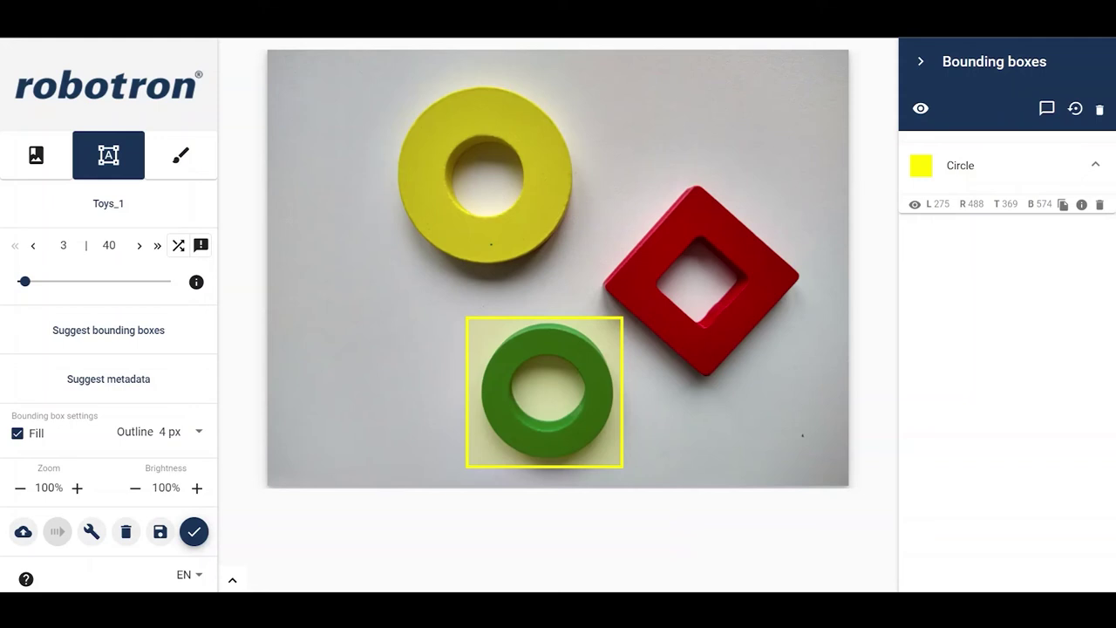
Delete the ring's box and set up box suggestion: RCV PyTorch 2, det_Toys, 1 image
left_click(147, 337)
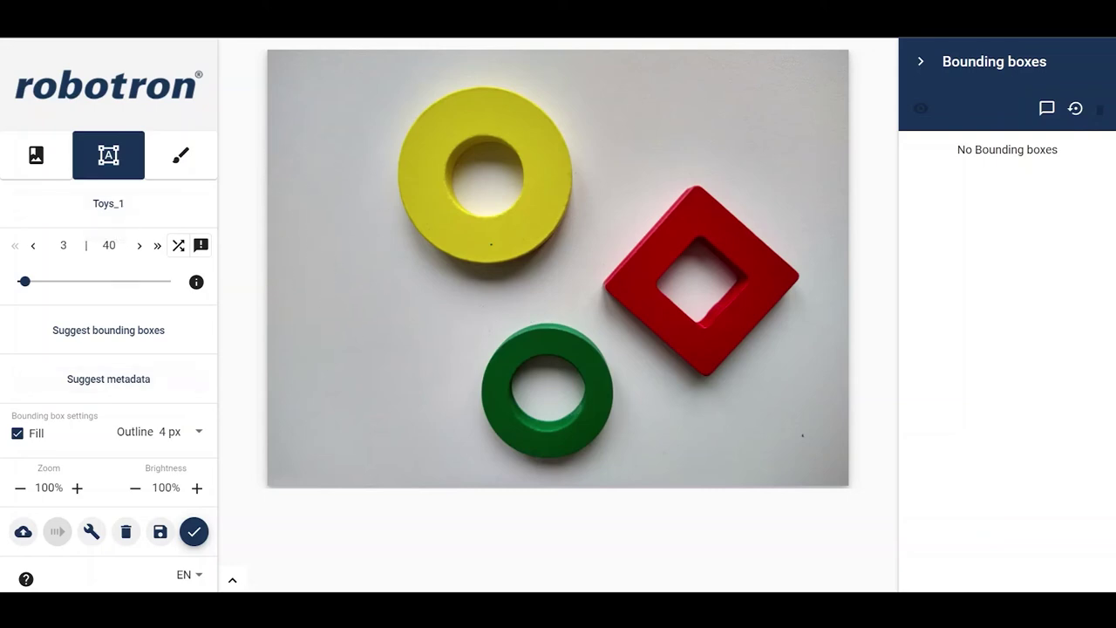
left_click(136, 340)
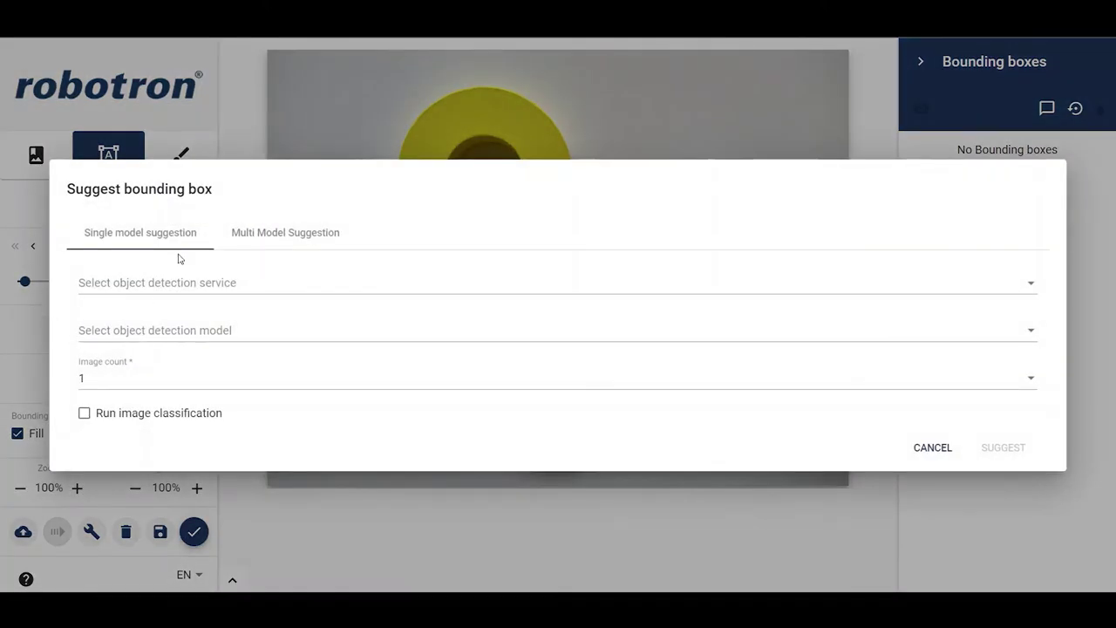
left_click(177, 282)
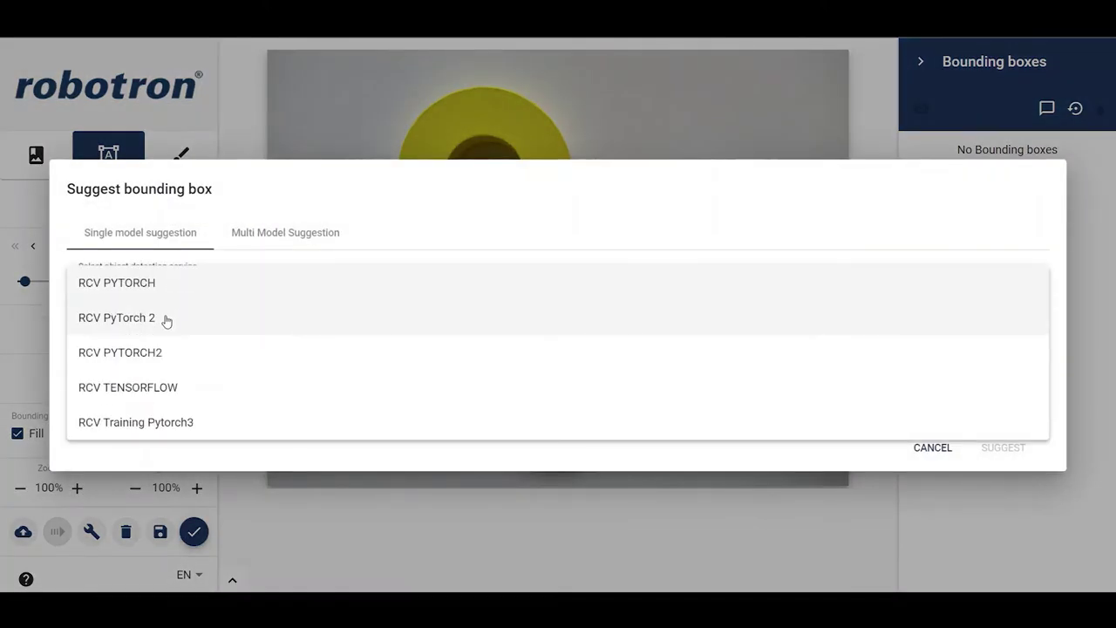
left_click(166, 320)
left_click(166, 334)
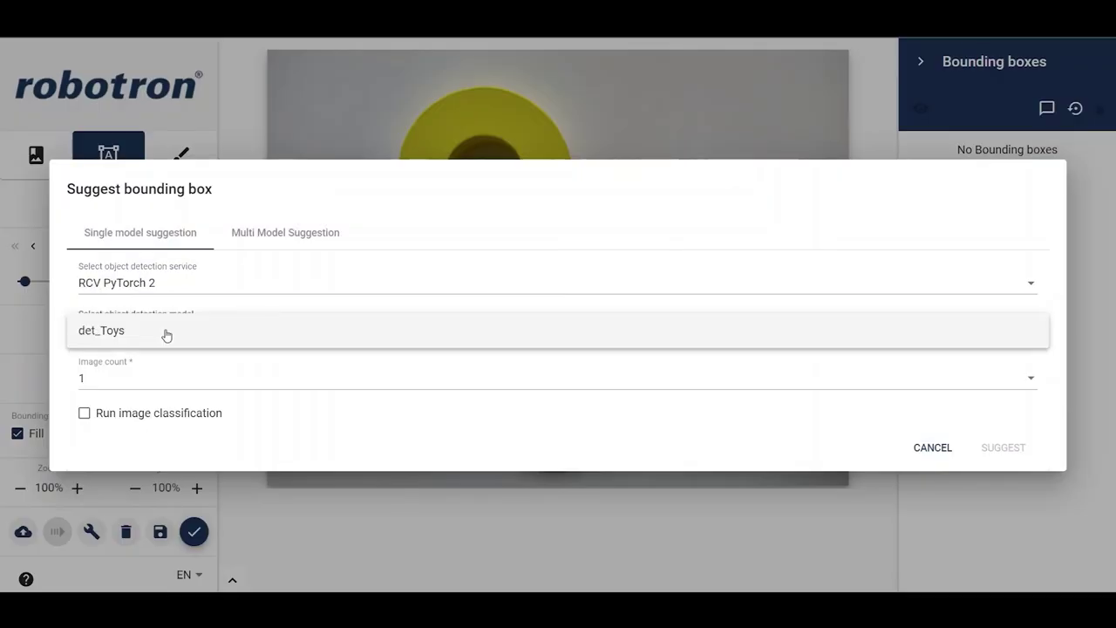
left_click(168, 334)
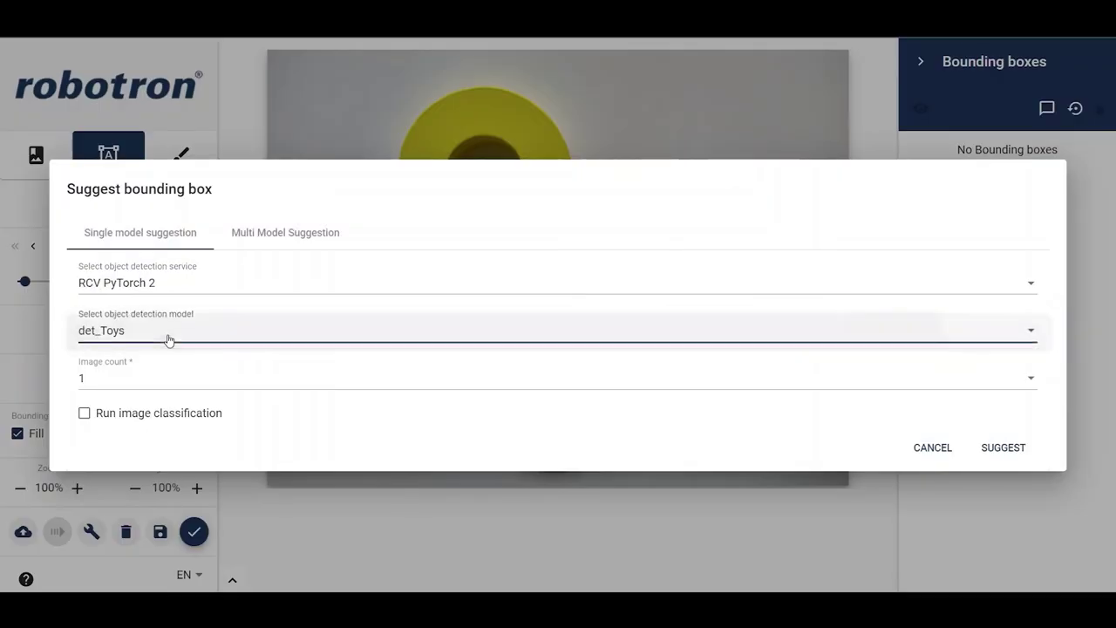
left_click(176, 387)
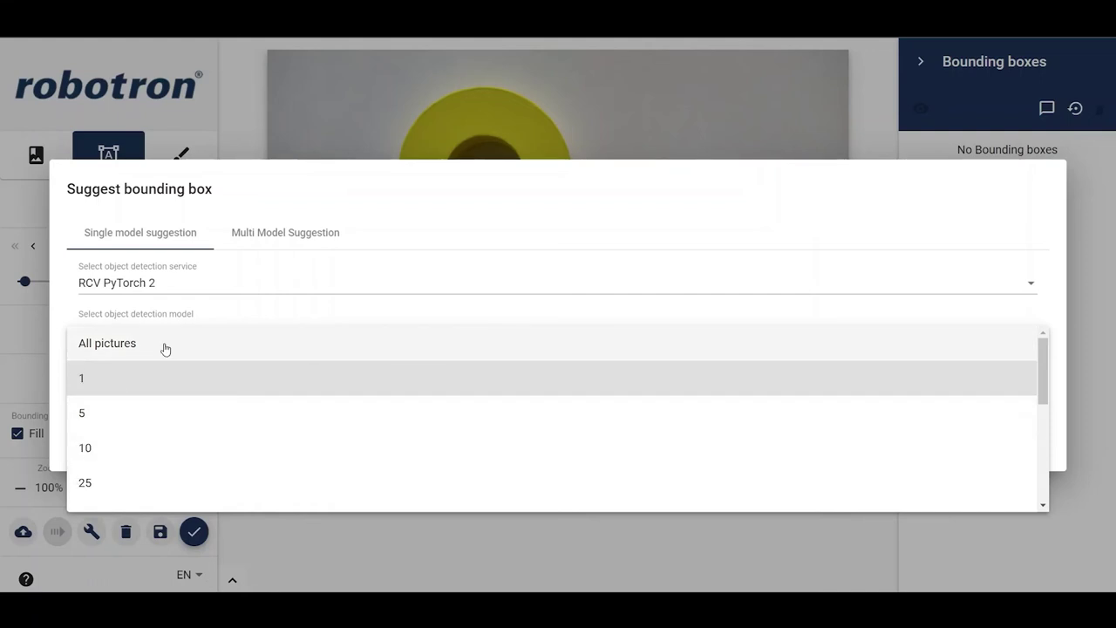
left_click(120, 379)
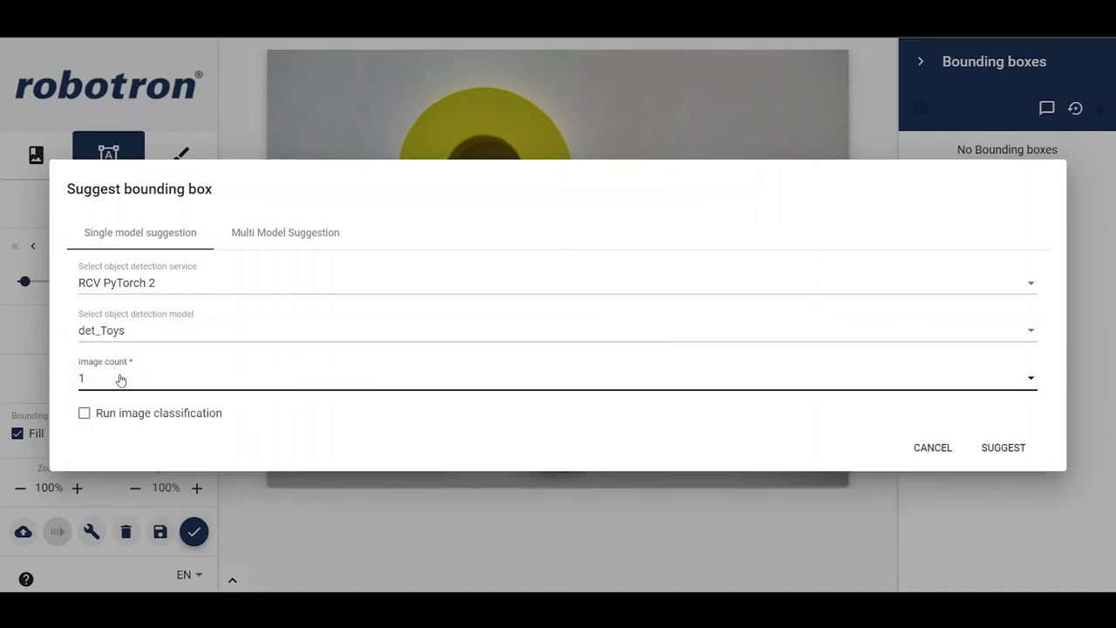
Run the box suggestion and review the suggested Square and two Circle entries
left_click(1005, 449)
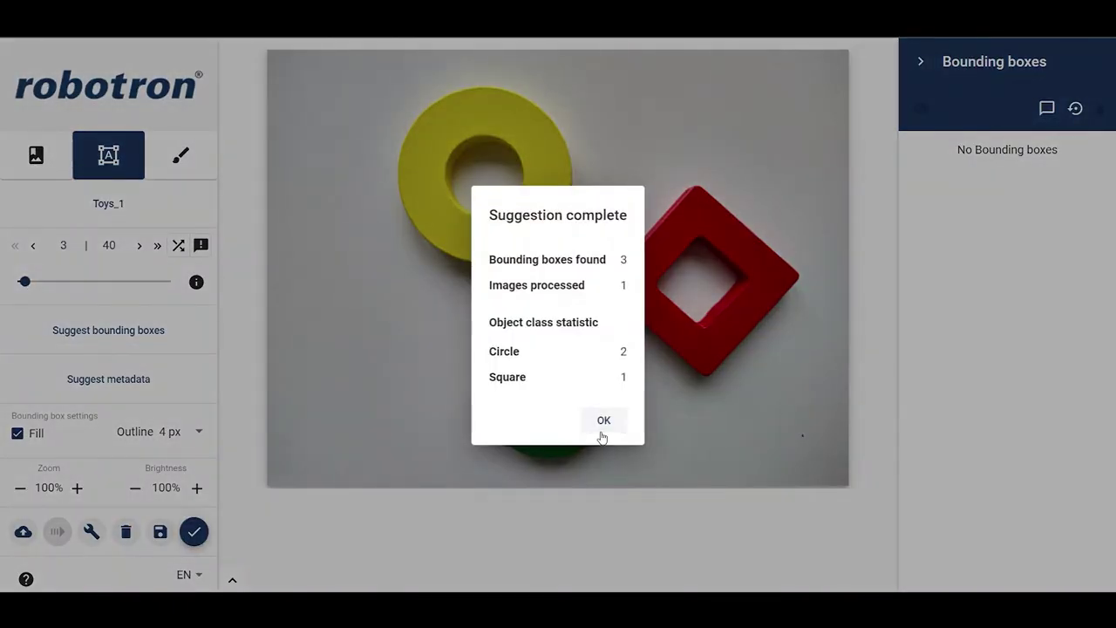
left_click(604, 421)
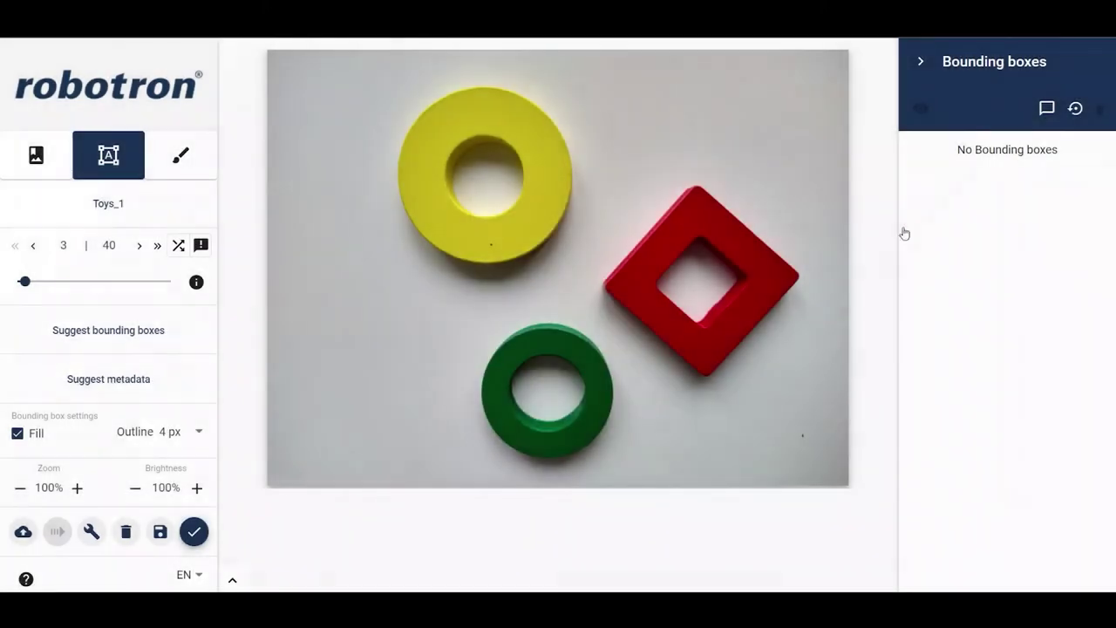
left_click(1002, 159)
left_click(992, 261)
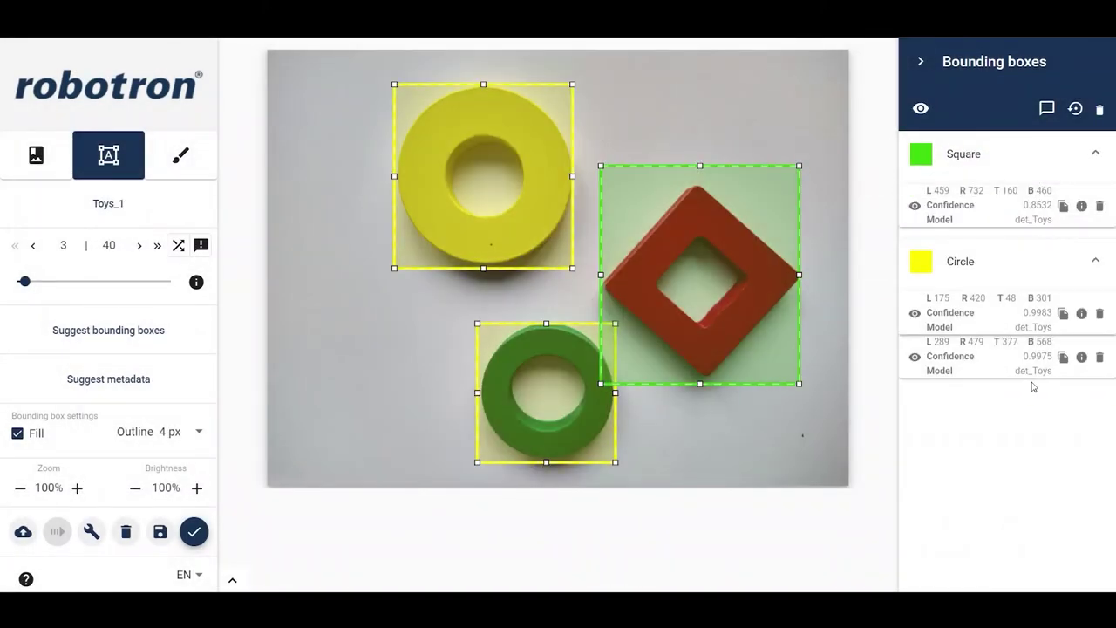
Lower the square box's top edge, nudge the green ring's box, save, and go to image 4
left_click(776, 271)
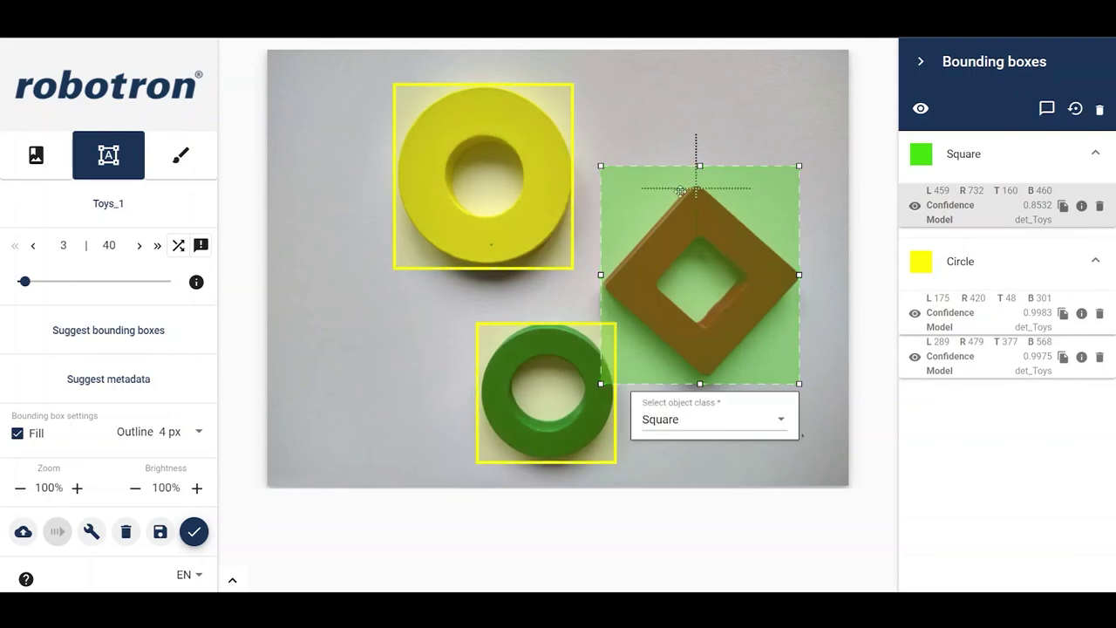
left_click(530, 184)
left_click(688, 228)
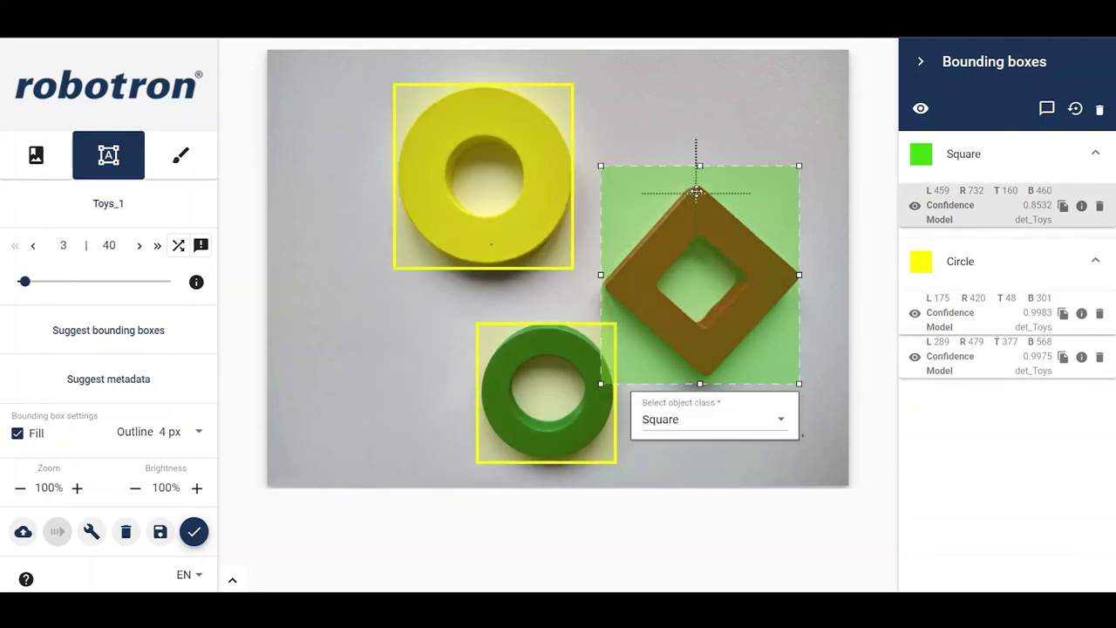
left_click_drag(701, 165, 700, 180)
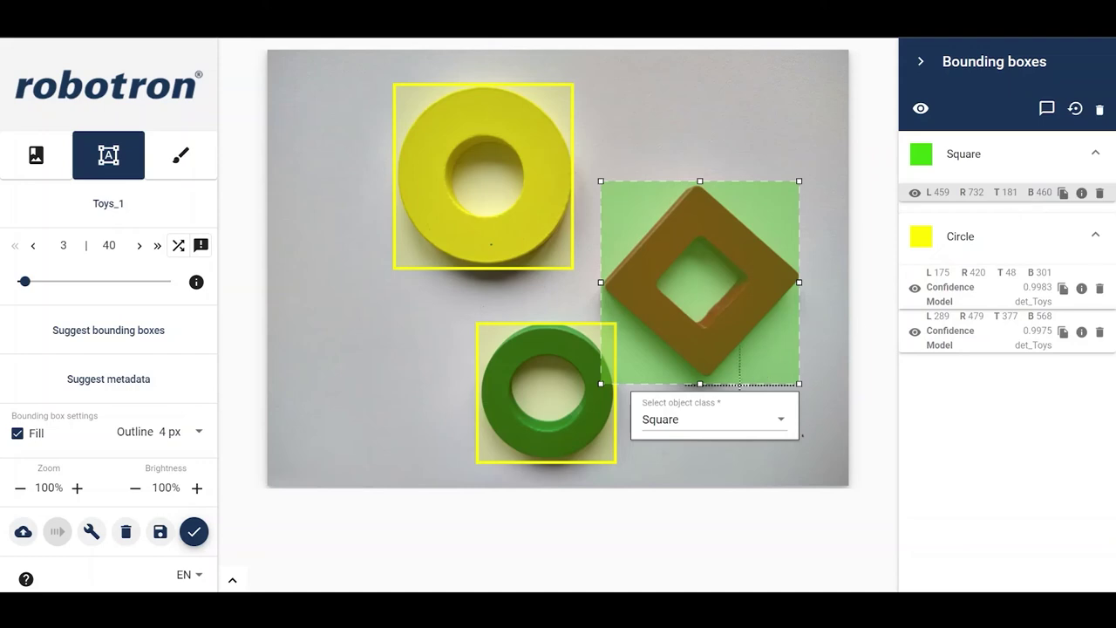
left_click(545, 442)
left_click_drag(544, 443, 545, 443)
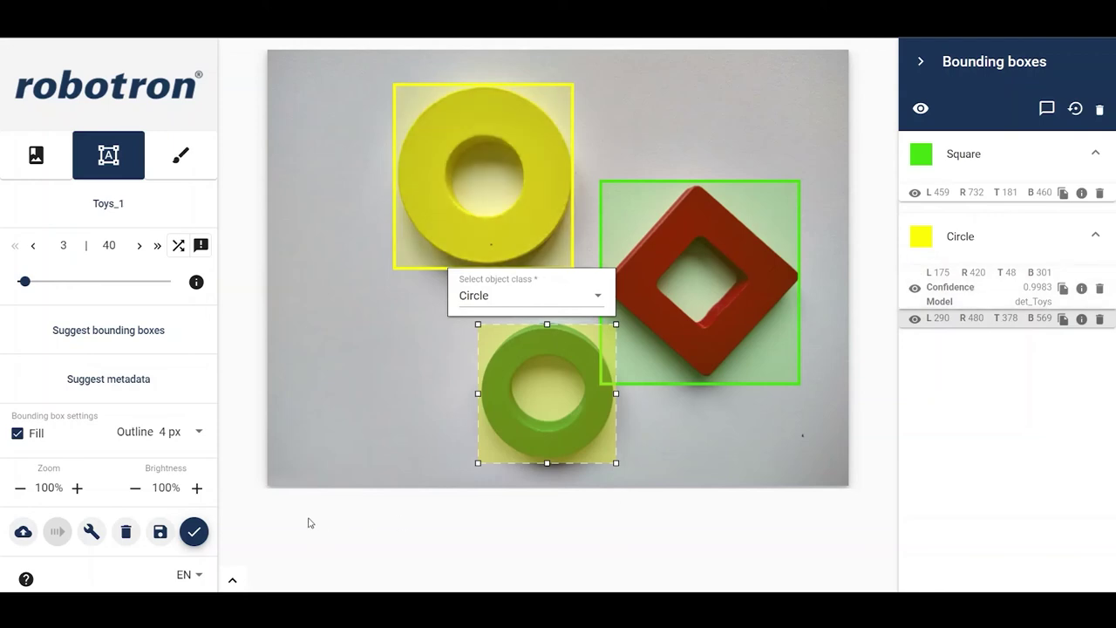
left_click(161, 532)
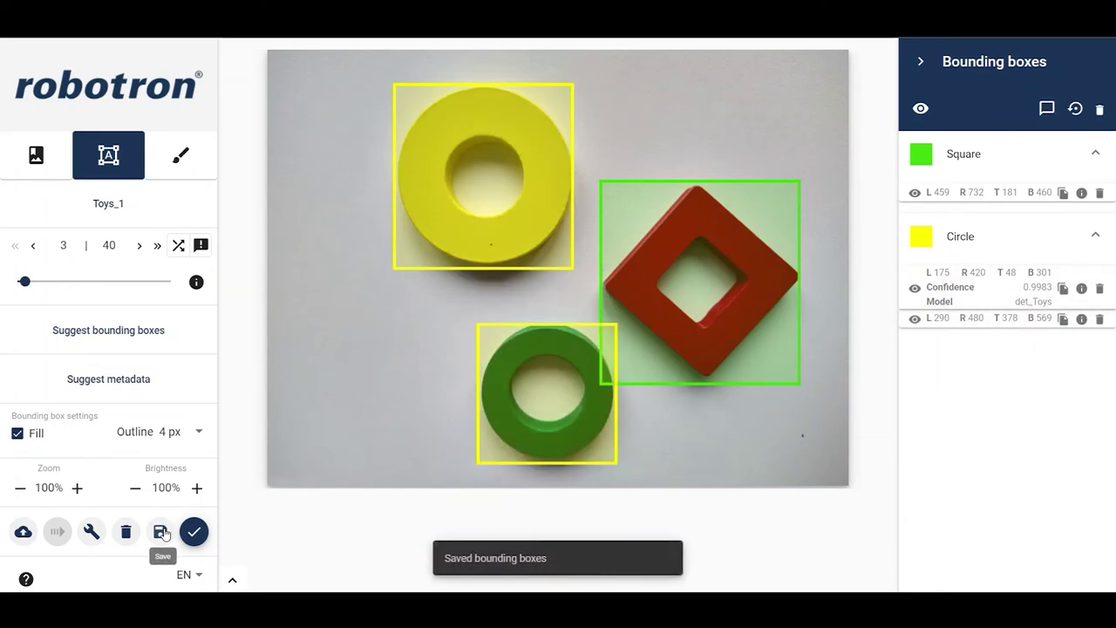
key("Right")
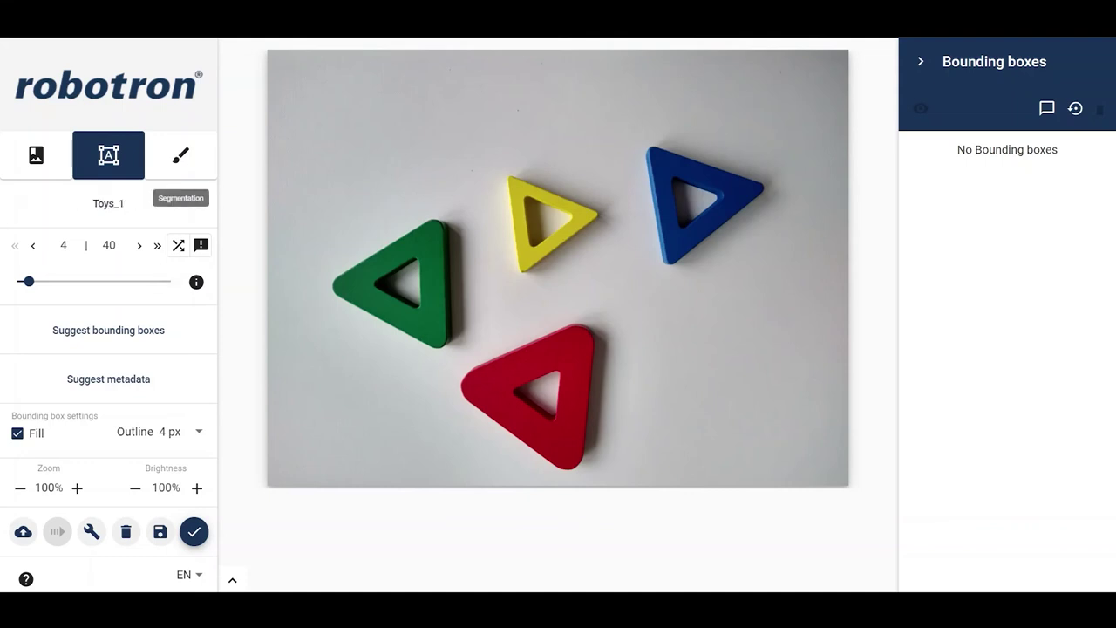
Enter segmentation mode and pick the four-triangle image 4 from the thumbnail strip
left_click(179, 167)
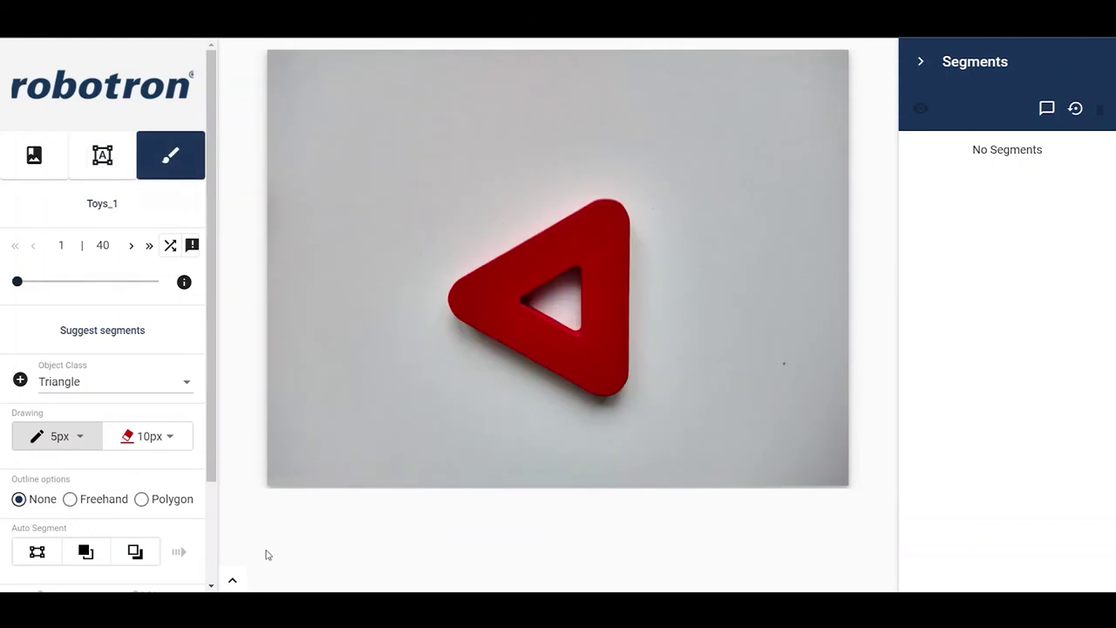
left_click(232, 580)
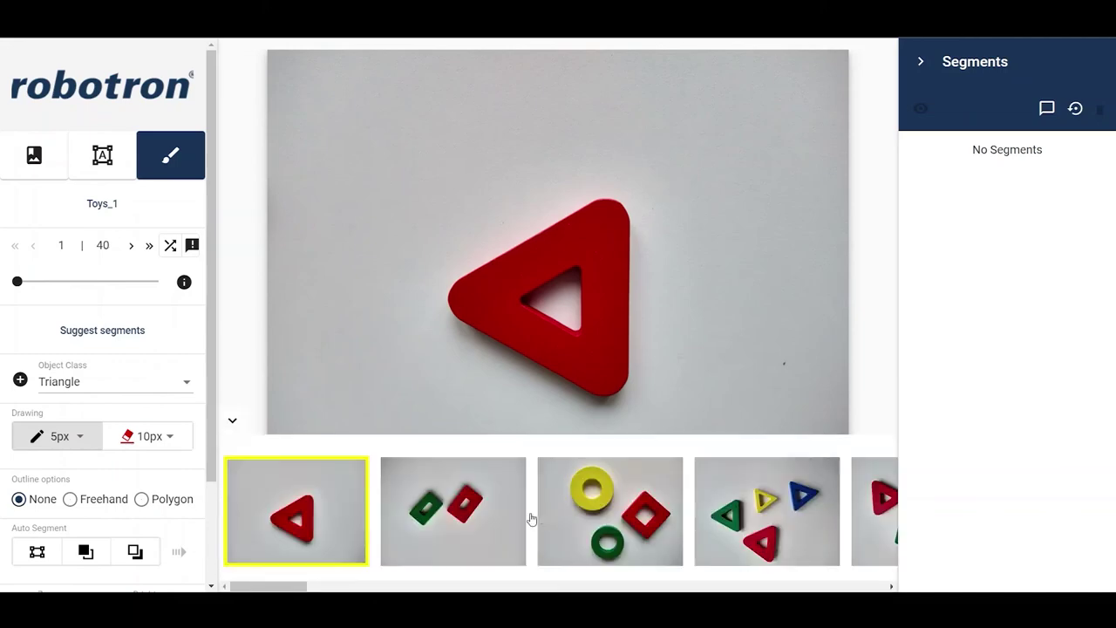
left_click(784, 527)
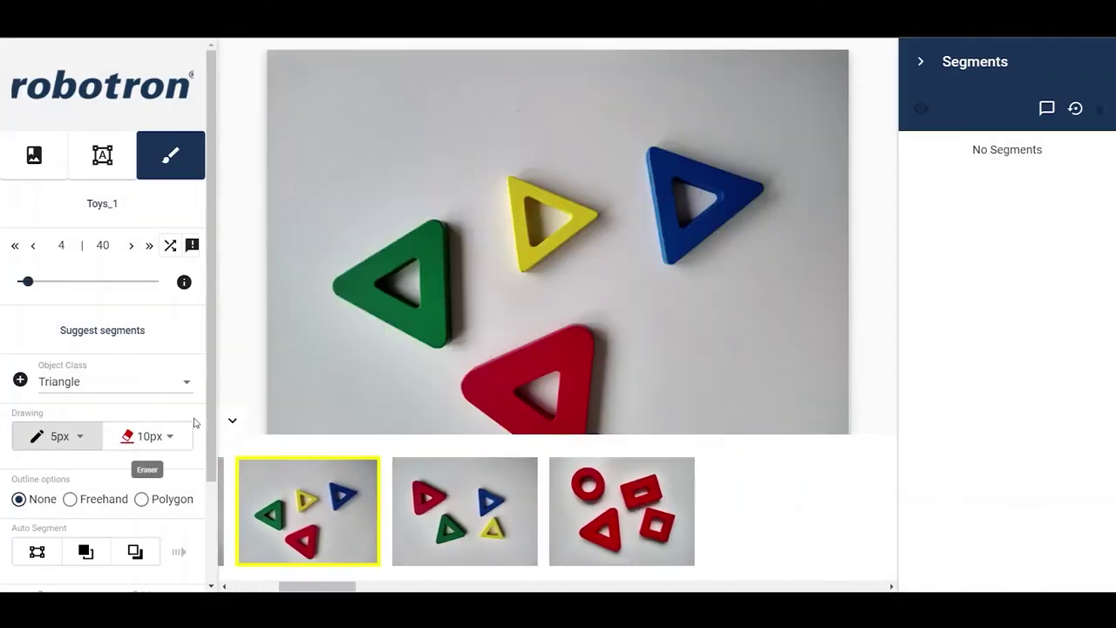
left_click(243, 423)
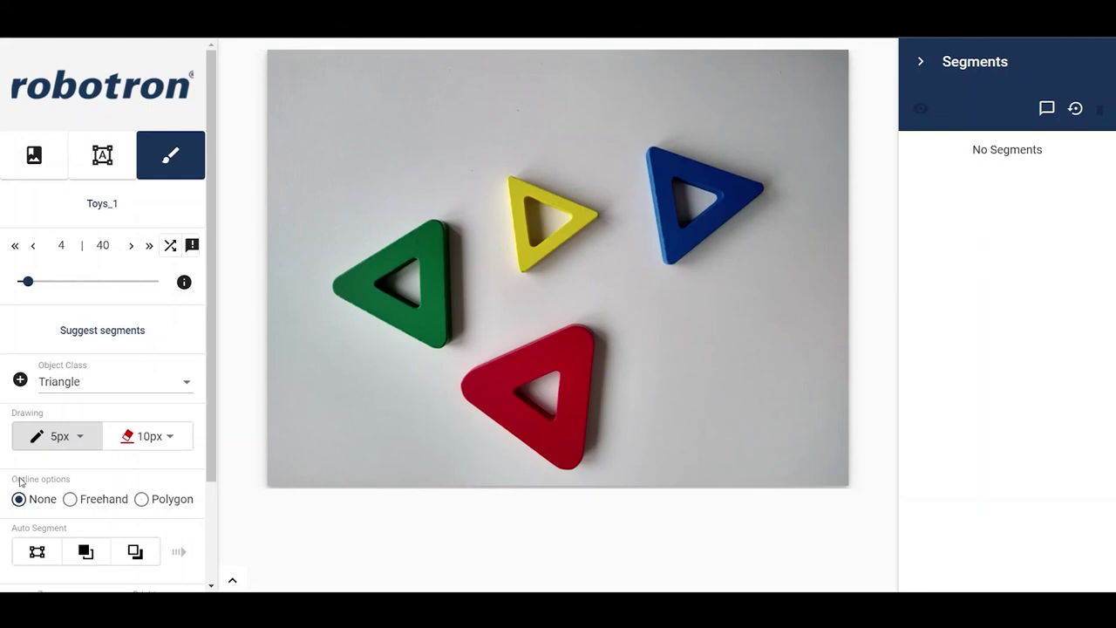
Outline the green triangle as a polygon Triangle segment
left_click(144, 501)
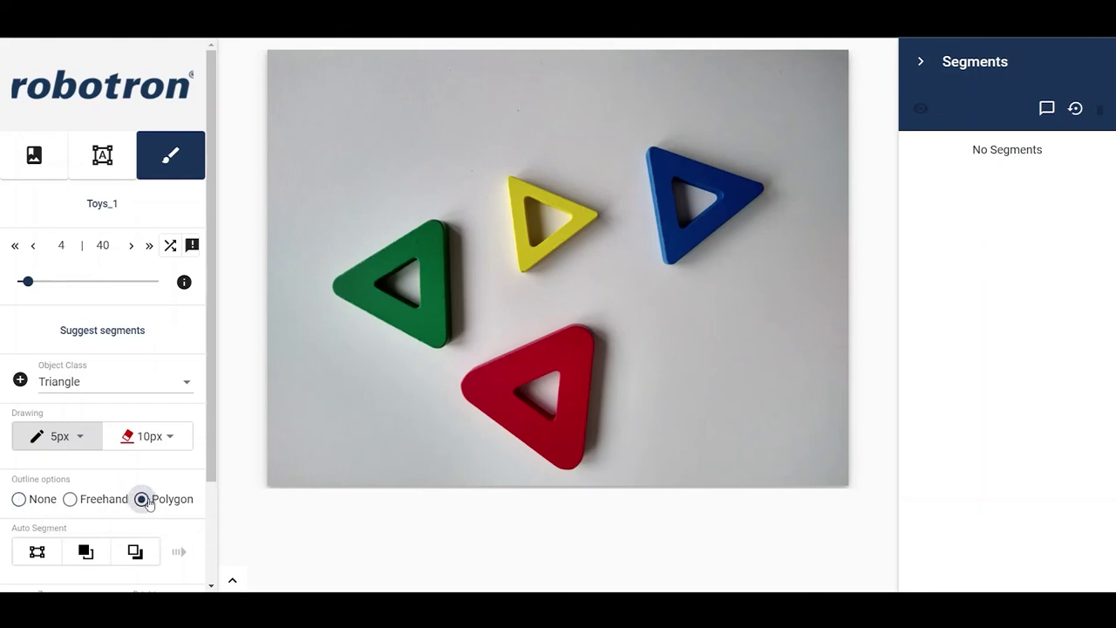
left_click(20, 381)
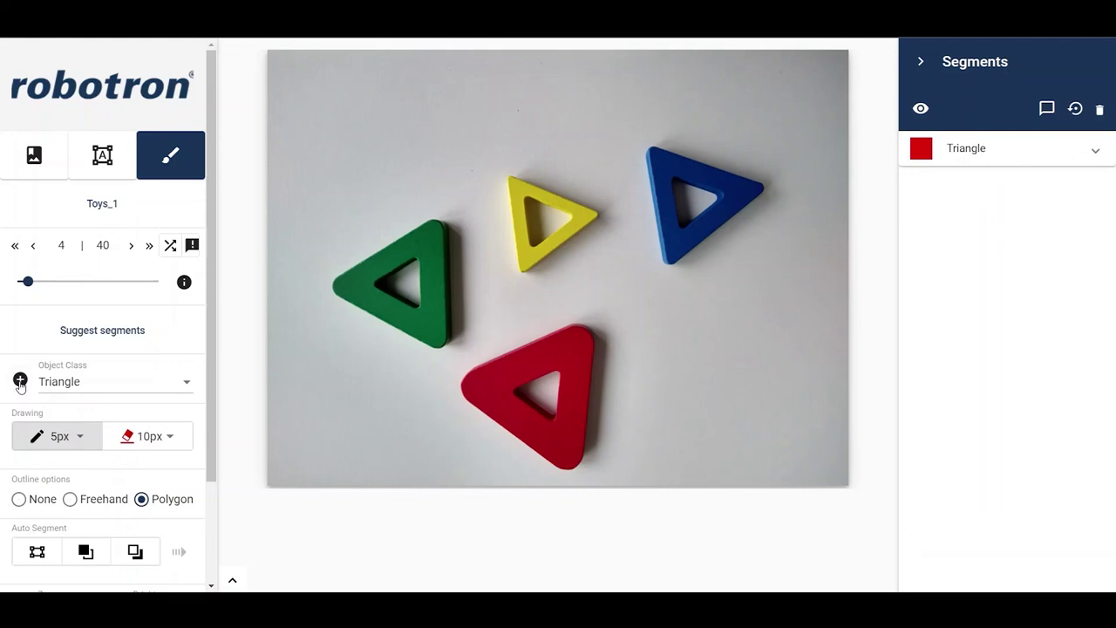
left_click(335, 285)
left_click(430, 220)
left_click(442, 230)
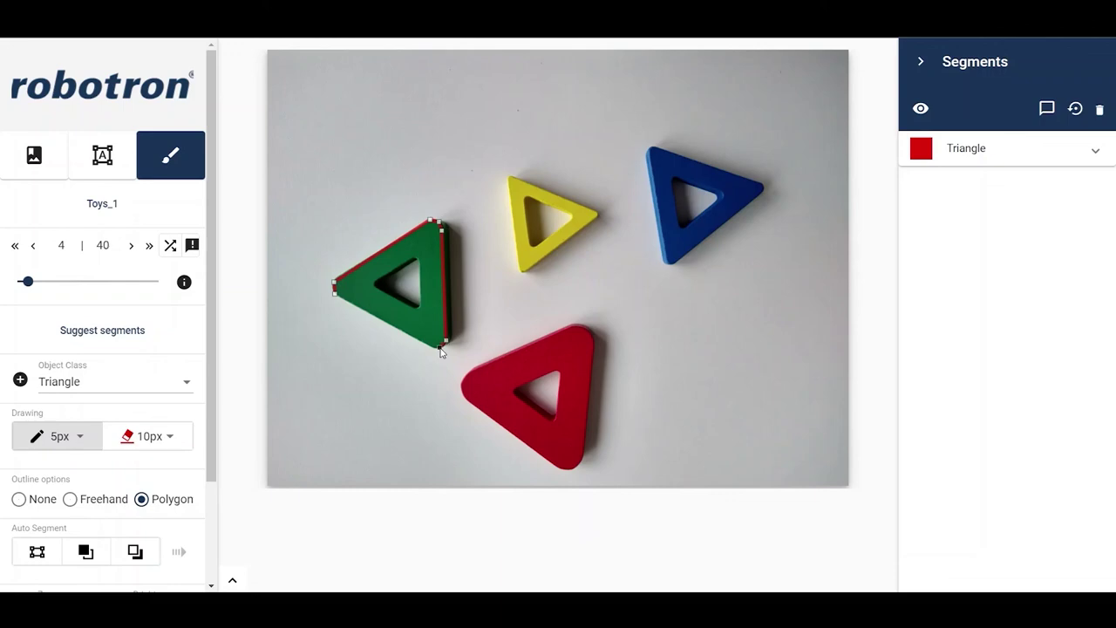
double_click(442, 348)
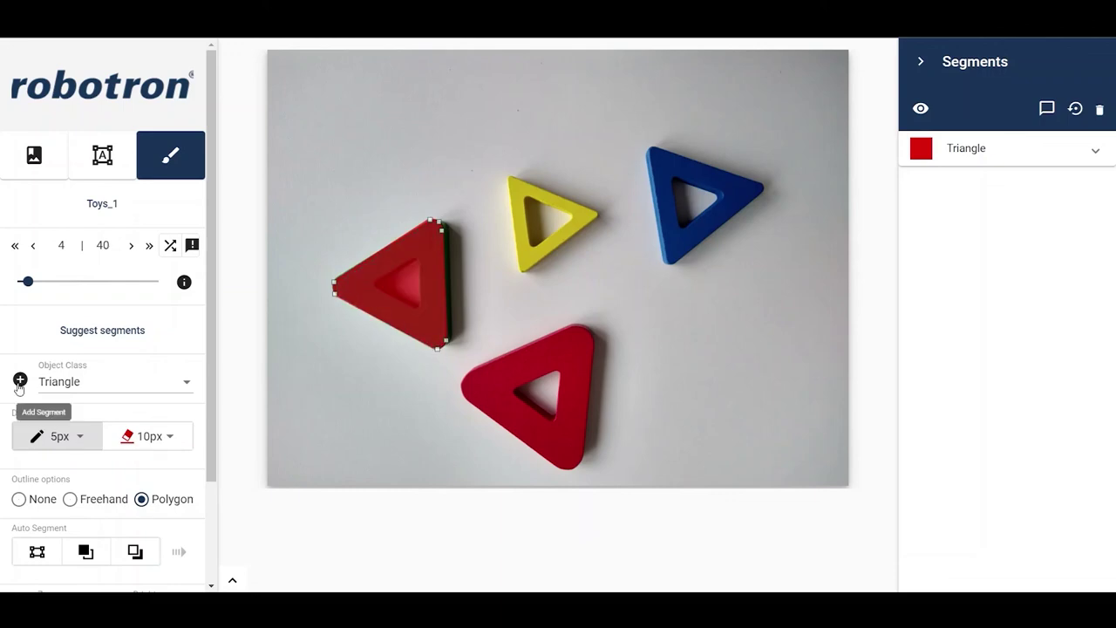
Add a freehand segment tracing the red triangle
left_click(75, 499)
left_click(20, 382)
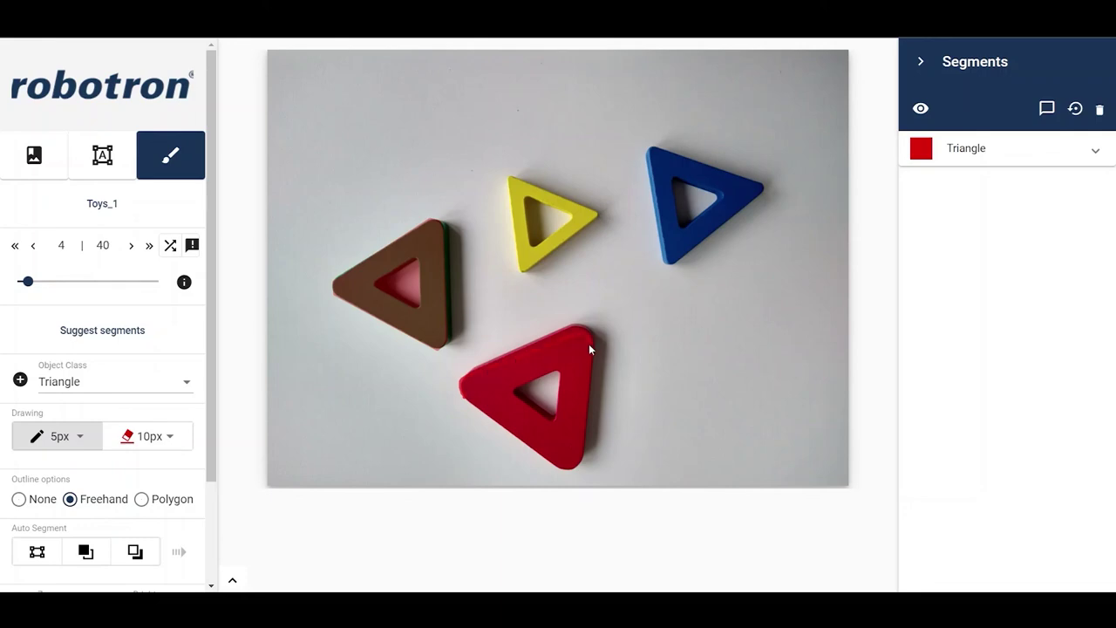
mouse_move(582, 440)
left_mouse_down()
mouse_move(581, 468)
mouse_move(555, 468)
left_mouse_up()
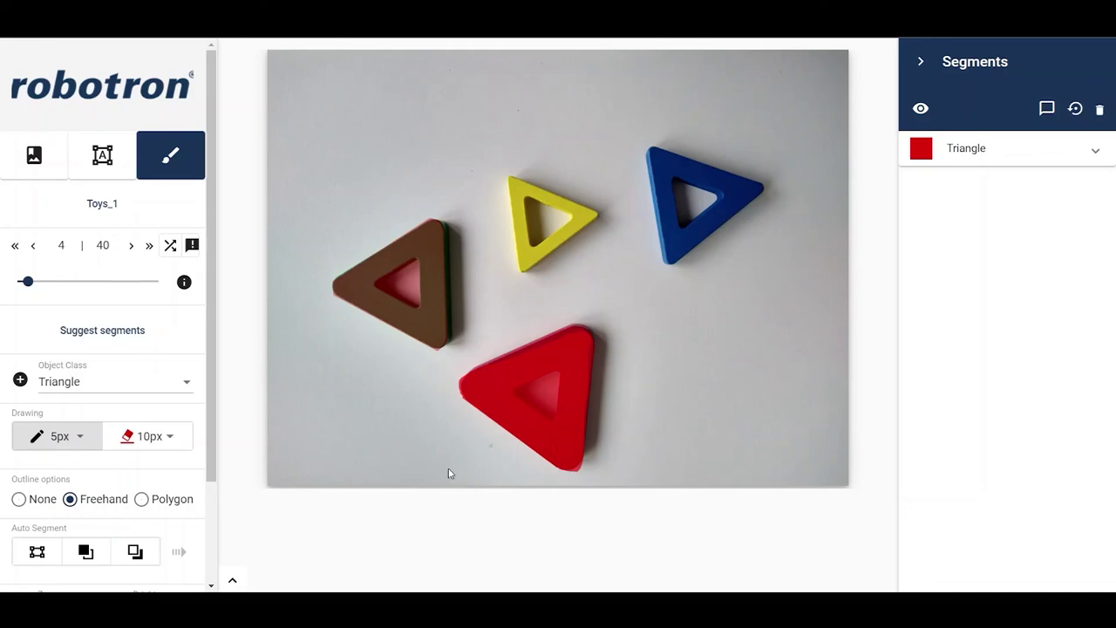
Box the yellow triangle for auto segmentation and mark its top and left edges as foreground
left_click(27, 554)
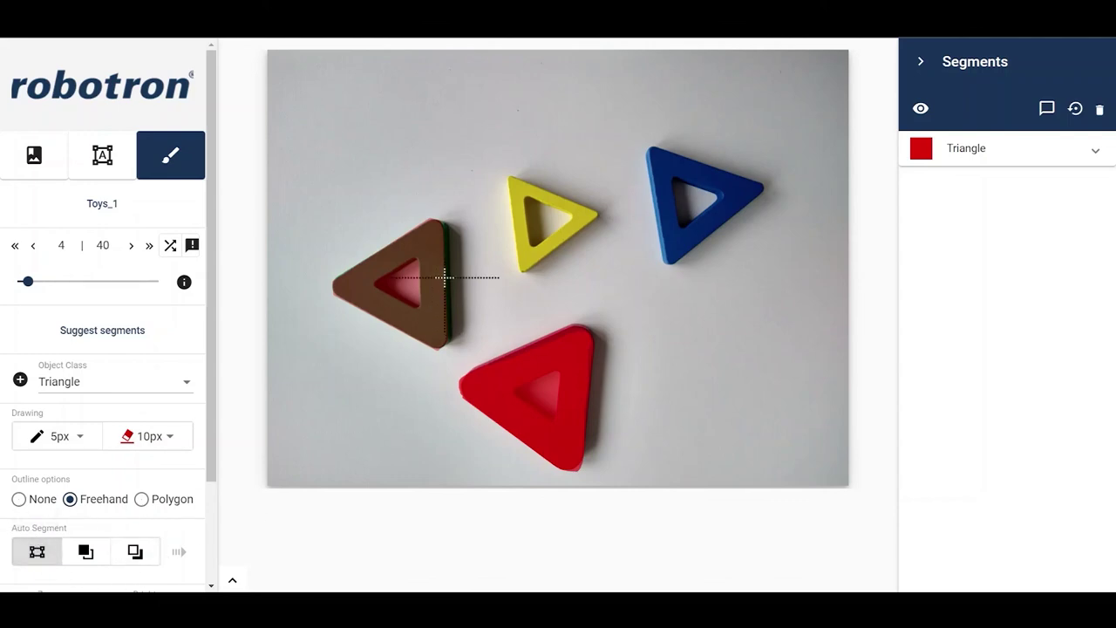
left_click_drag(485, 163, 620, 288)
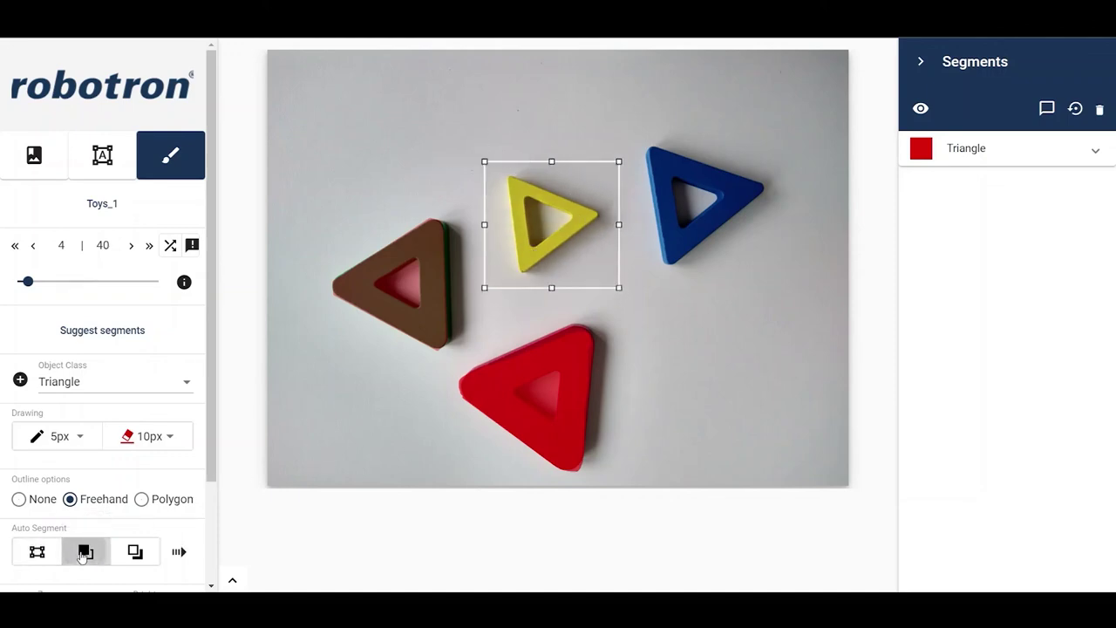
mouse_move(533, 190)
left_mouse_down()
mouse_move(580, 213)
mouse_move(548, 240)
left_mouse_up()
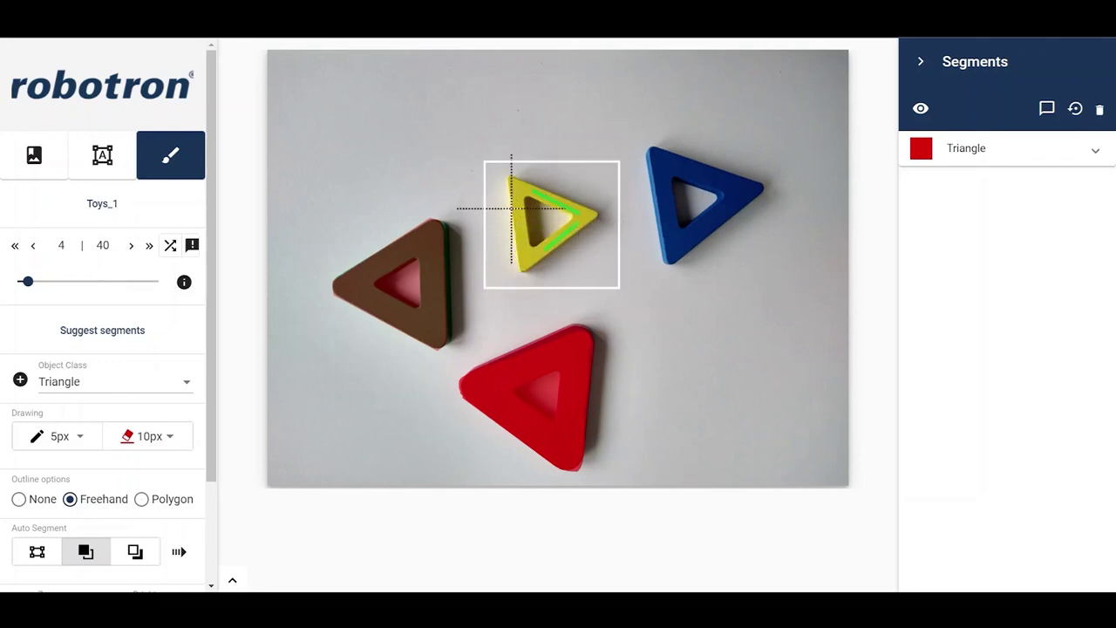
left_click_drag(512, 190, 522, 253)
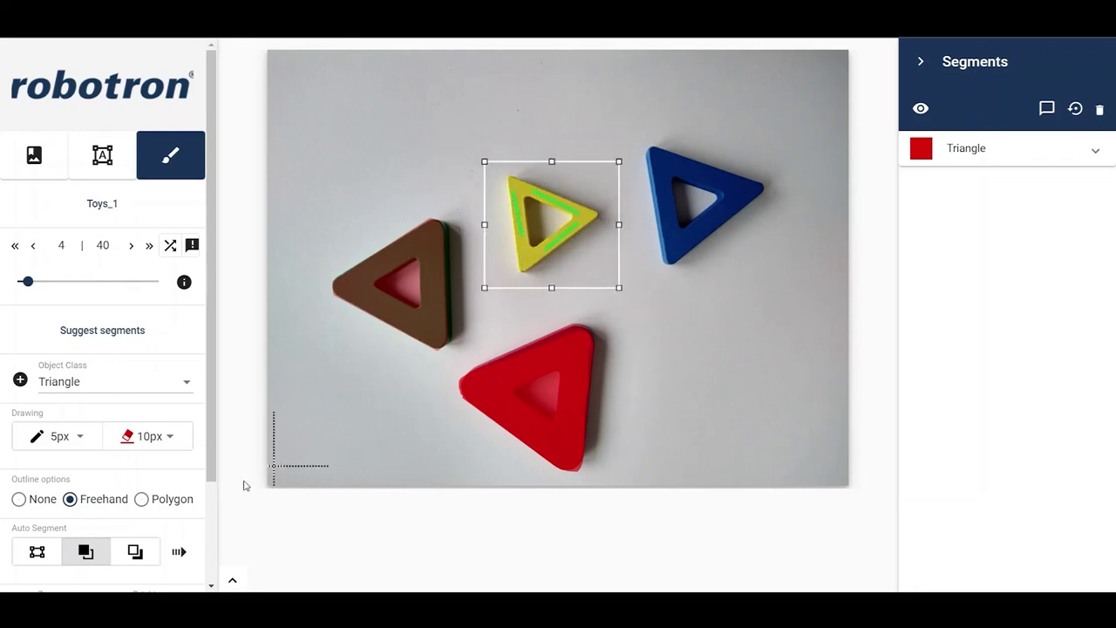
Mark three background areas around the yellow triangle and run auto segmentation
left_click(133, 555)
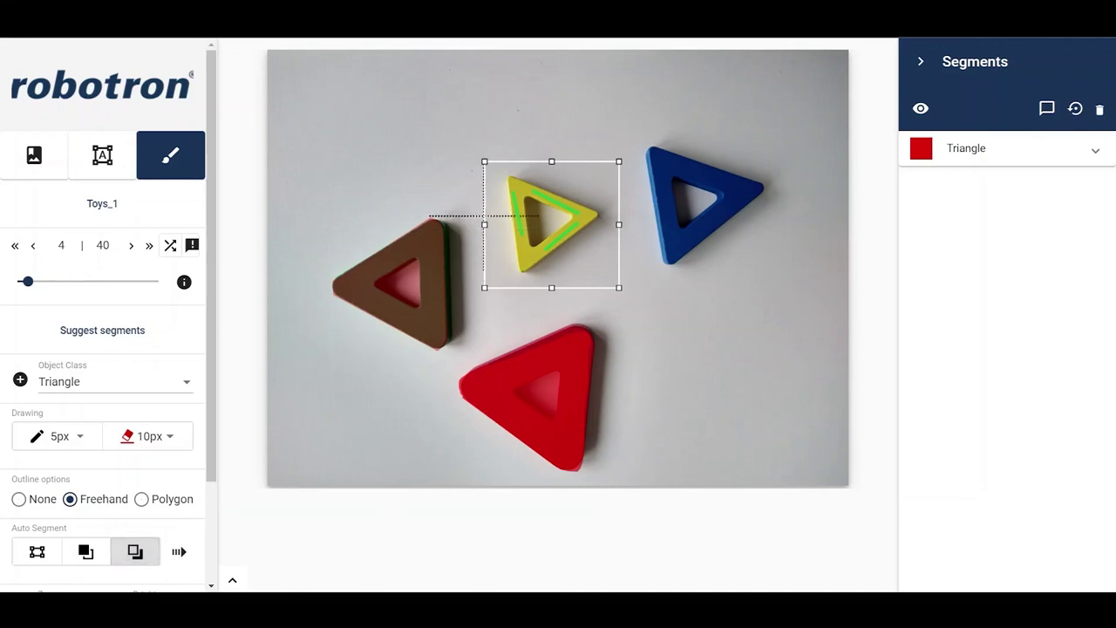
left_click_drag(497, 207, 508, 267)
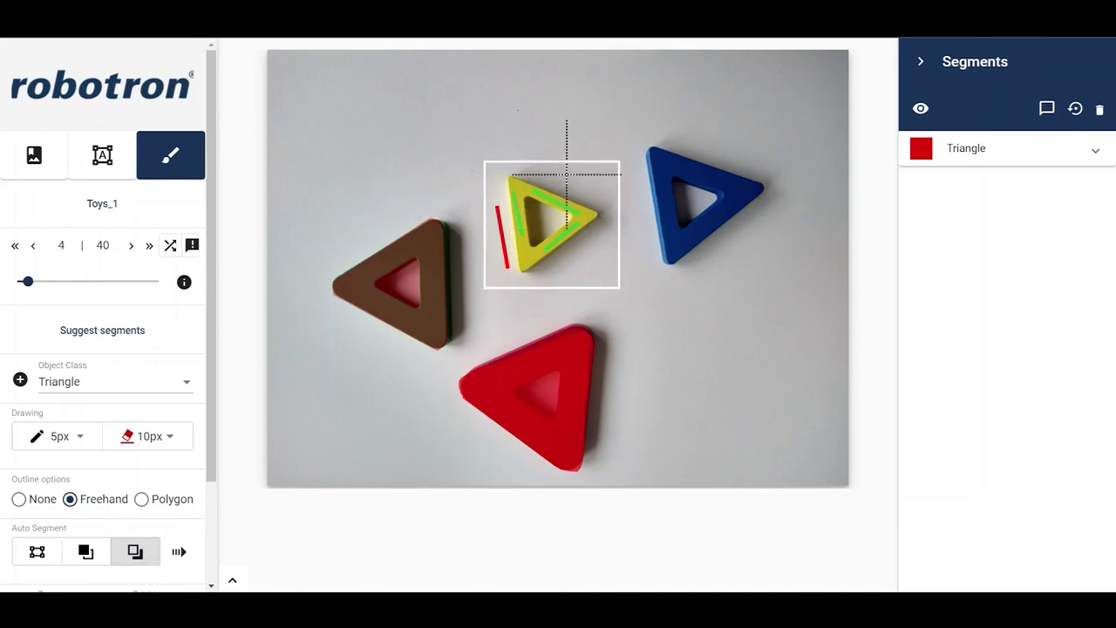
left_click_drag(568, 176, 593, 184)
left_click_drag(593, 241, 577, 273)
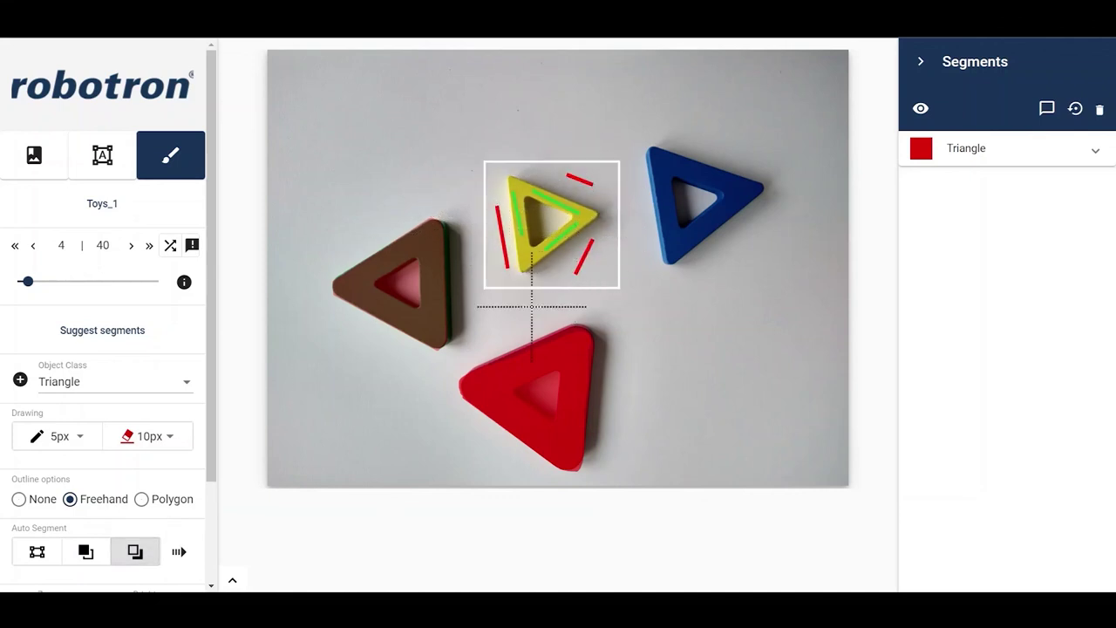
left_click(179, 552)
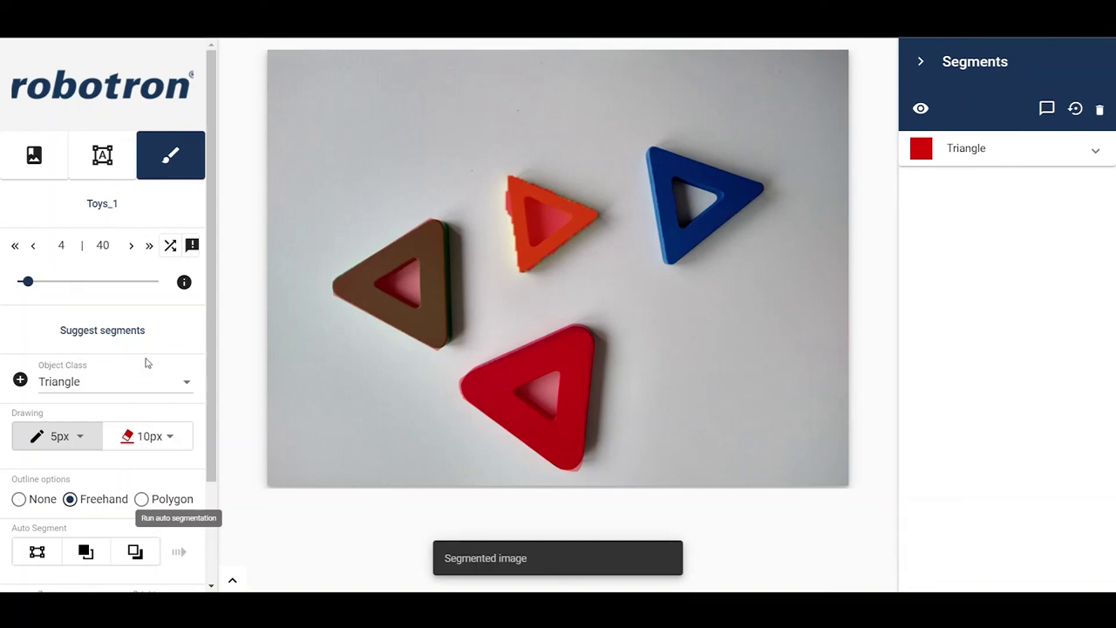
left_click(157, 439)
left_click(160, 444)
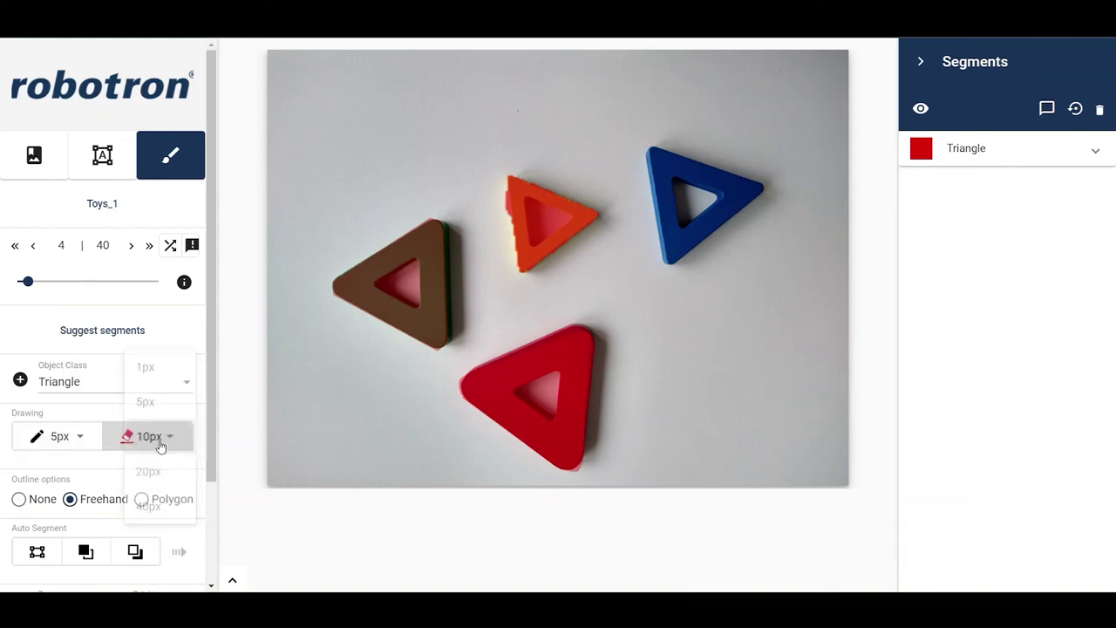